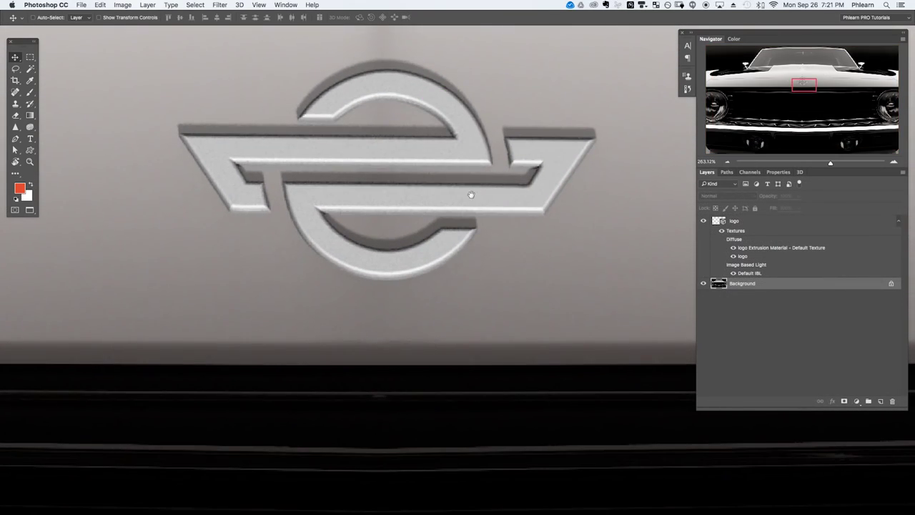
# - Leave the finished 3D preview and return to the Car_logo.psd and car photo windows
pyautogui.moveTo(470, 214); pyautogui.dragTo(479, 284)
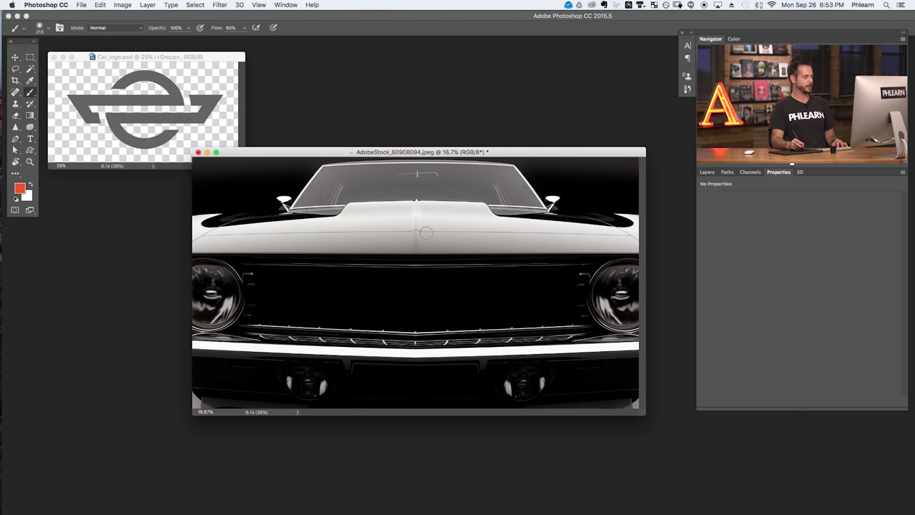
# - Arrange the Car_logo.psd and car photo windows side by side, then pick the Move tool
pyautogui.moveTo(214, 58); pyautogui.dragTo(223, 62)
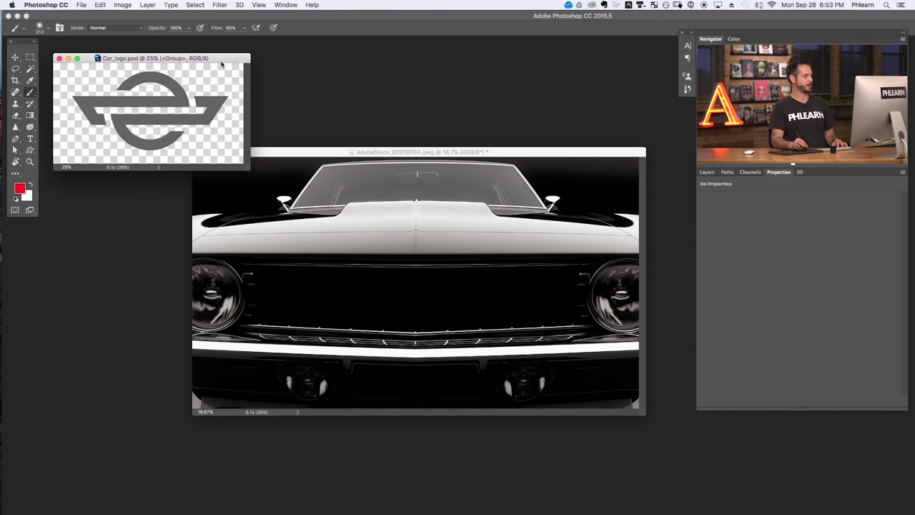
pyautogui.moveTo(328, 151); pyautogui.dragTo(317, 145)
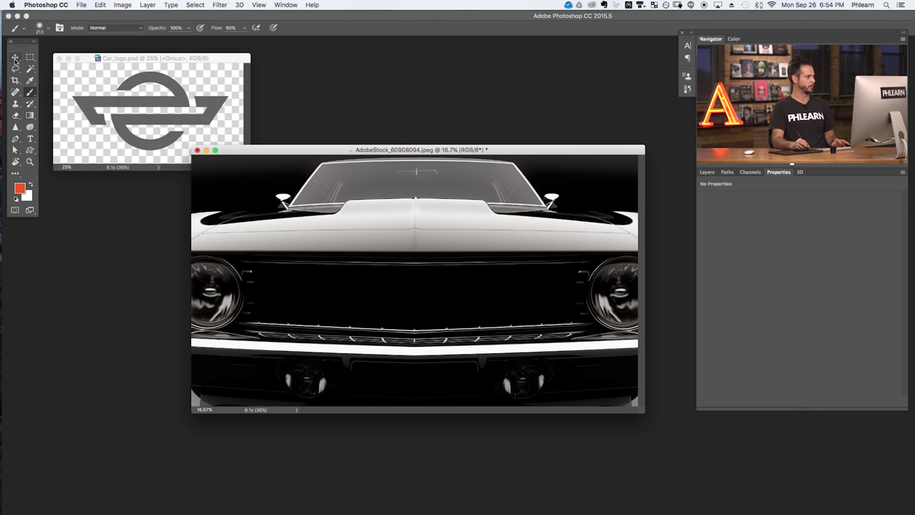
pyautogui.click(15, 58)
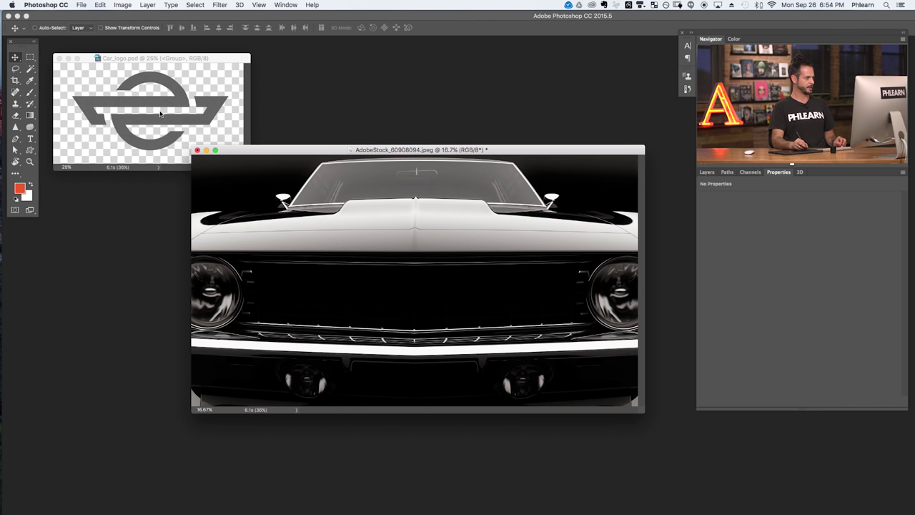
# - Drag the logo into the car photo, convert its colour profile, and centre it on the hood
pyautogui.moveTo(152, 109); pyautogui.dragTo(416, 299)
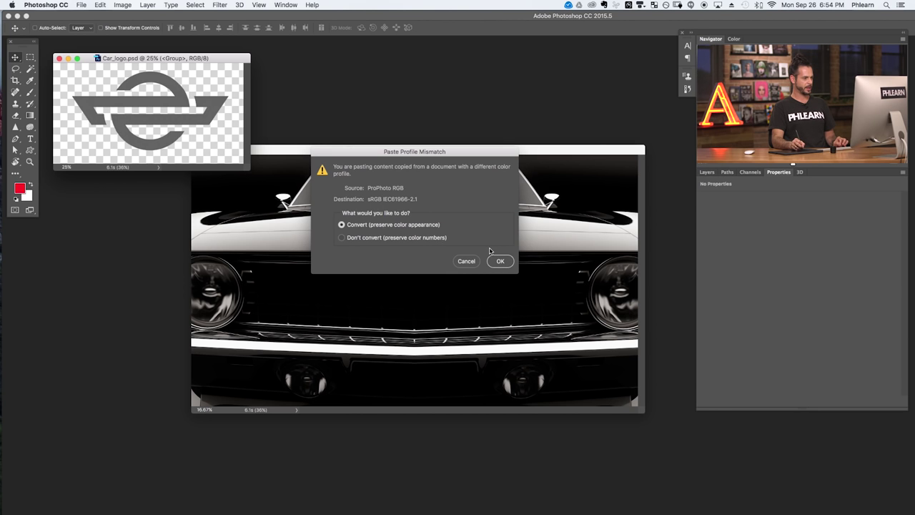
pyautogui.click(501, 262)
pyautogui.moveTo(465, 326); pyautogui.dragTo(459, 275)
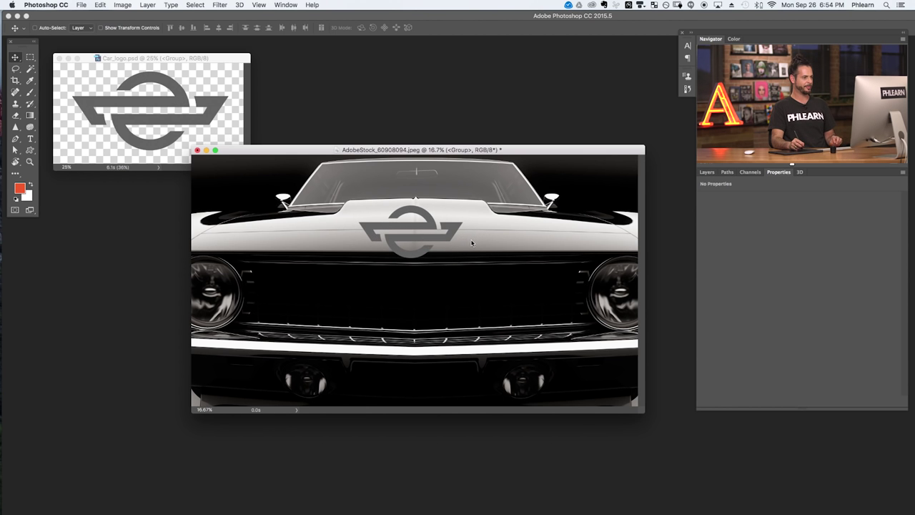
pyautogui.press('f')
pyautogui.keyDown('super'); pyautogui.click(497, 258); pyautogui.keyUp('super')
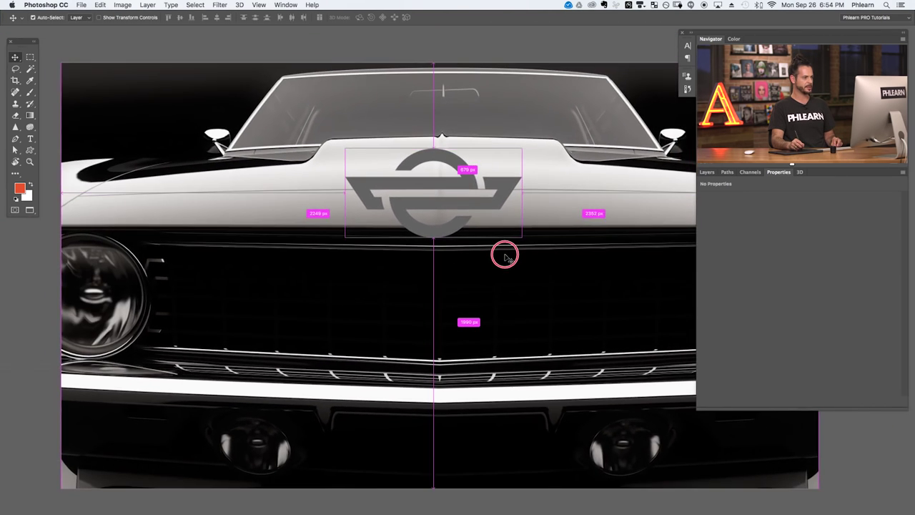
pyautogui.moveTo(504, 256); pyautogui.dragTo(476, 268)
# - Rename the <Group> layer to 'logo' and fine-tune its centred position on the hood
pyautogui.click(706, 172)
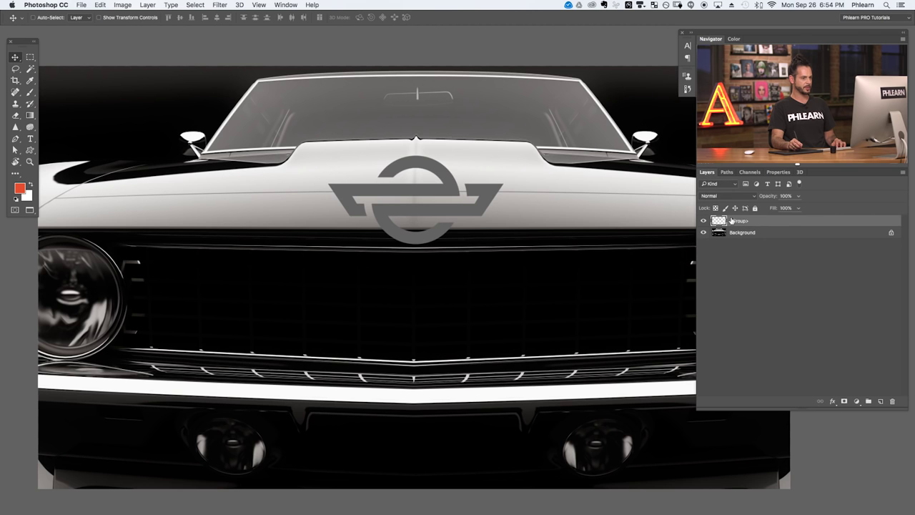
pyautogui.click(748, 235)
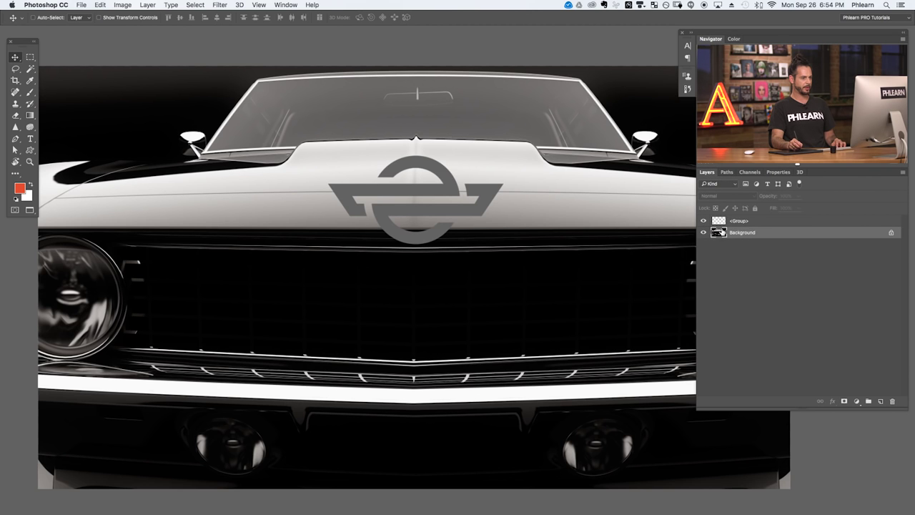
pyautogui.doubleClick(738, 221)
pyautogui.press('BackSpace')
pyautogui.write('logo')
pyautogui.press('Return')
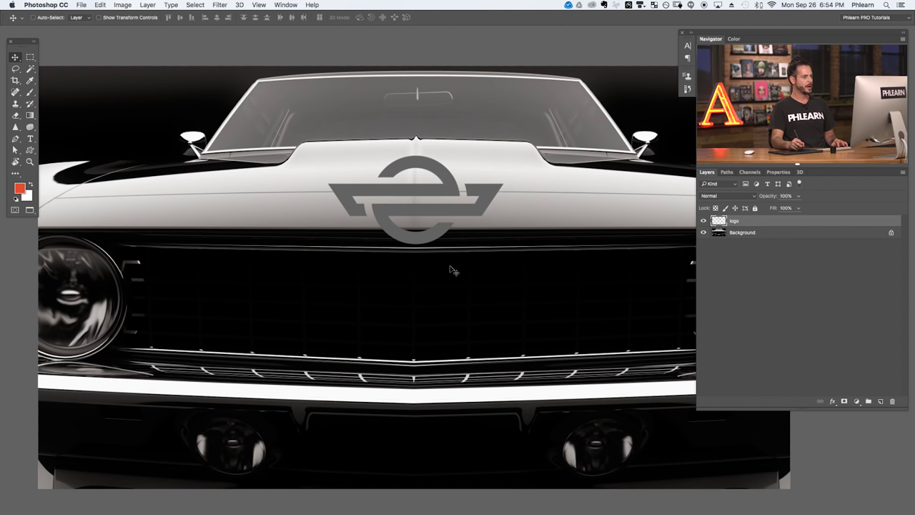
pyautogui.moveTo(441, 212)
pyautogui.mouseDown()
pyautogui.moveTo(433, 184)
pyautogui.moveTo(444, 205)
pyautogui.mouseUp()
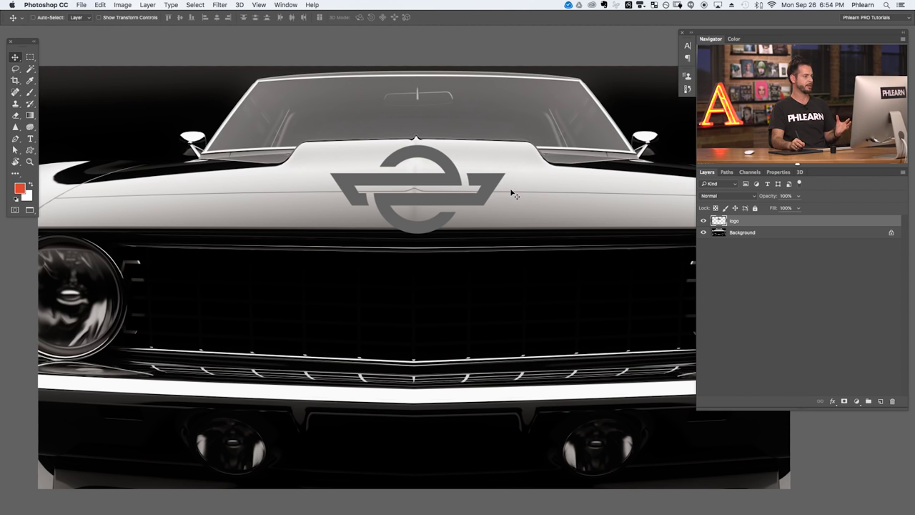
pyautogui.moveTo(450, 191); pyautogui.dragTo(429, 207)
# - Open the 3D panel from the Window menu and close the Actions panel opened by mistake
pyautogui.click(285, 5)
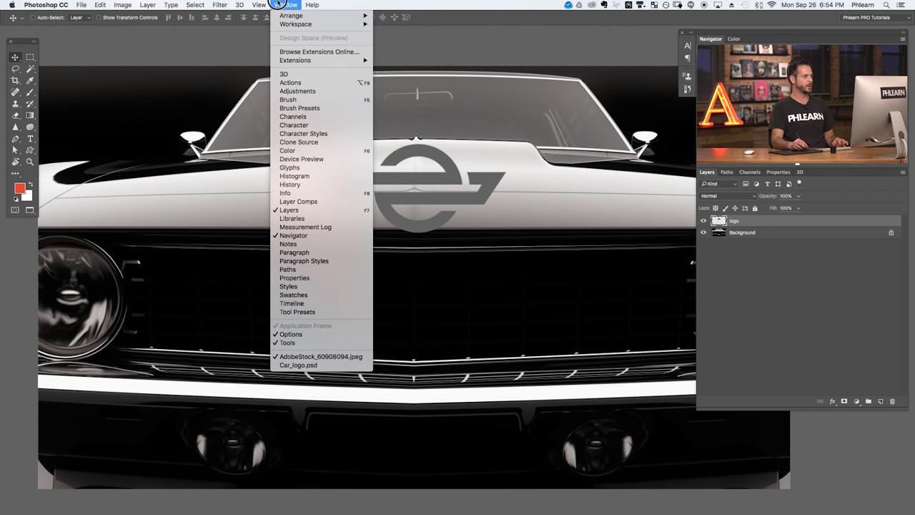
pyautogui.click(296, 82)
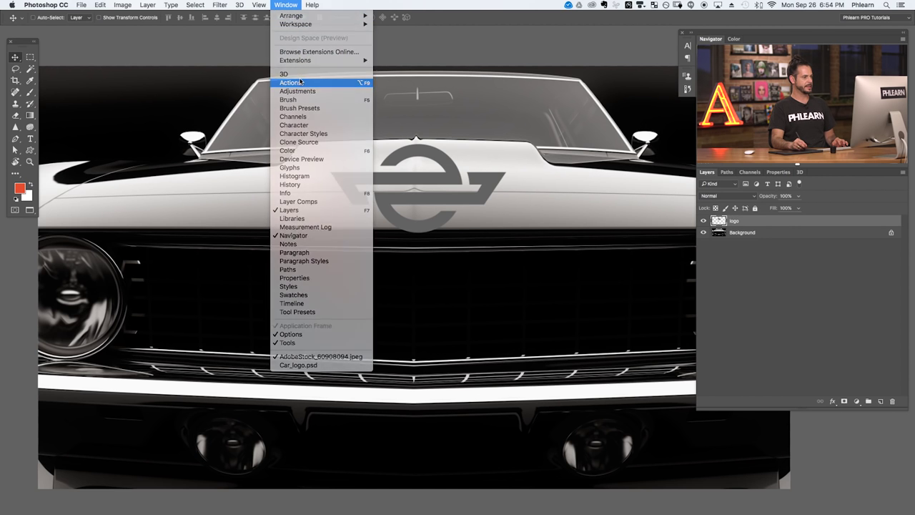
pyautogui.click(289, 5)
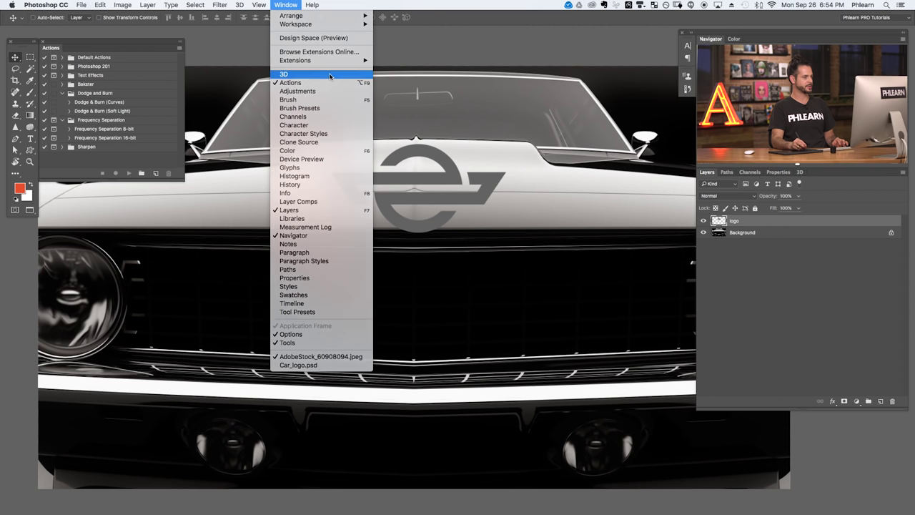
pyautogui.click(299, 75)
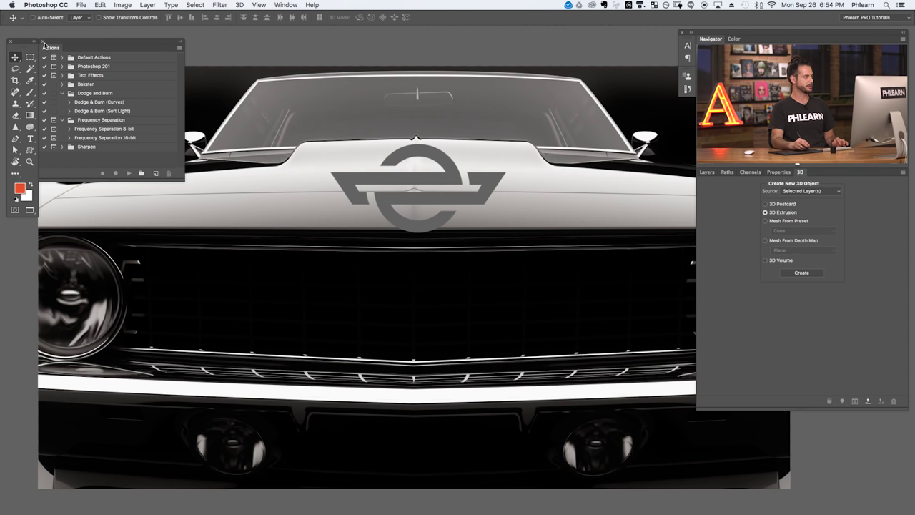
pyautogui.click(43, 44)
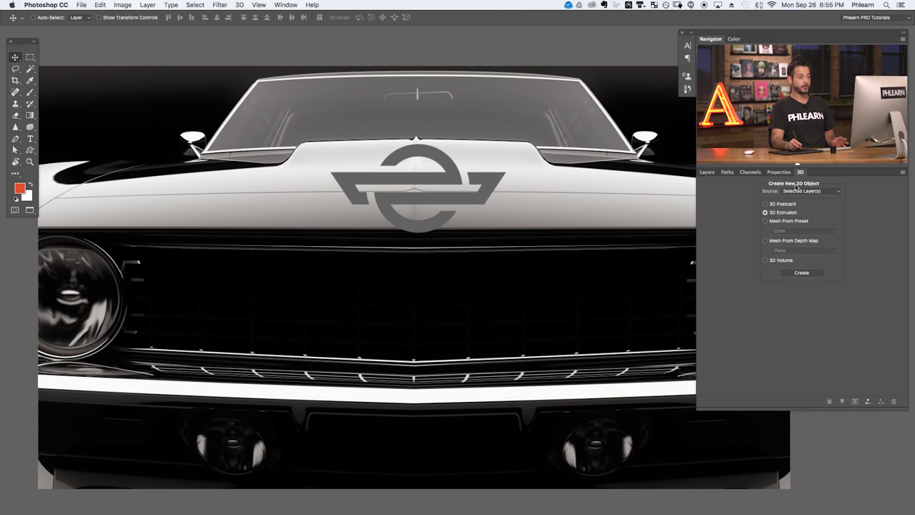
# - Toggle the logo layer's visibility to compare, shift it slightly right, then go back to the 3D panel
pyautogui.click(707, 174)
pyautogui.click(705, 222)
pyautogui.click(705, 221)
pyautogui.click(704, 221)
pyautogui.click(704, 222)
pyautogui.click(705, 221)
pyautogui.click(704, 221)
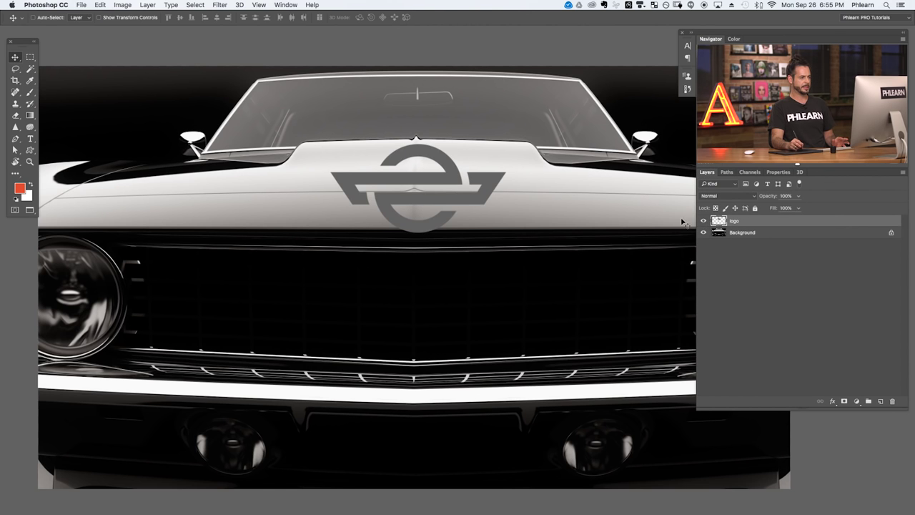
pyautogui.moveTo(465, 209)
pyautogui.mouseDown()
pyautogui.moveTo(535, 143)
pyautogui.moveTo(546, 204)
pyautogui.moveTo(458, 207)
pyautogui.moveTo(526, 193)
pyautogui.moveTo(482, 191)
pyautogui.moveTo(455, 202)
pyautogui.mouseUp()
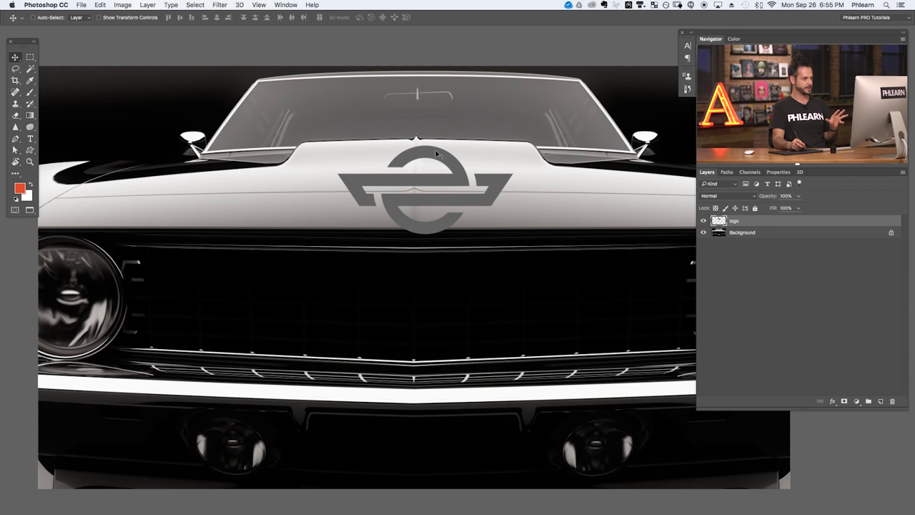
pyautogui.click(801, 173)
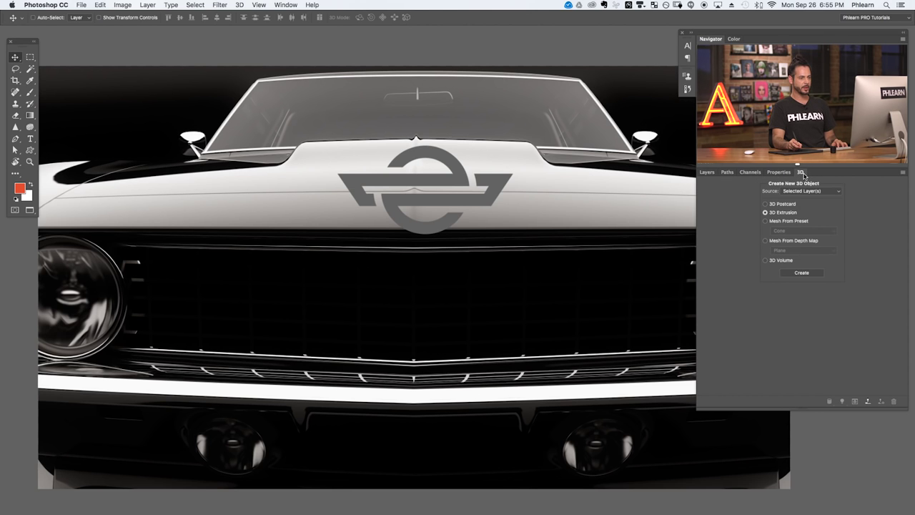
# - Create a 3D Extrusion with Selected Layer(s) as the source
pyautogui.click(799, 191)
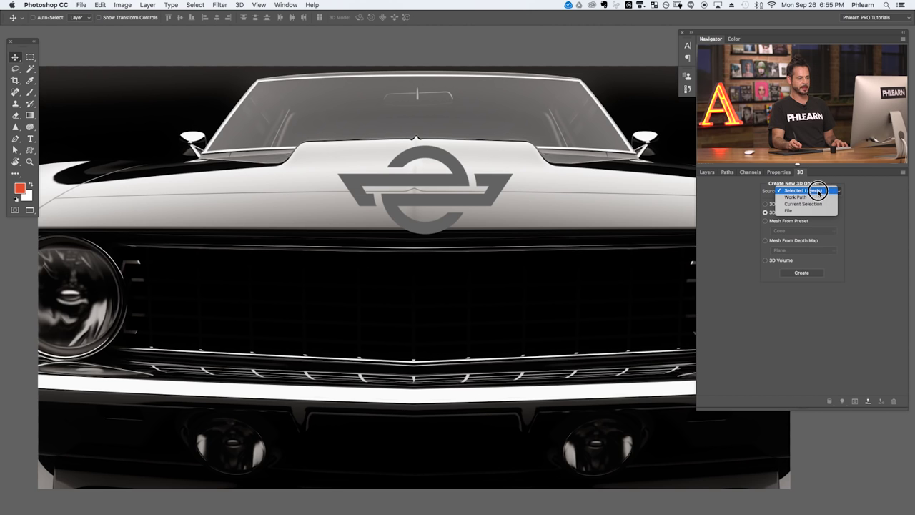
pyautogui.click(821, 191)
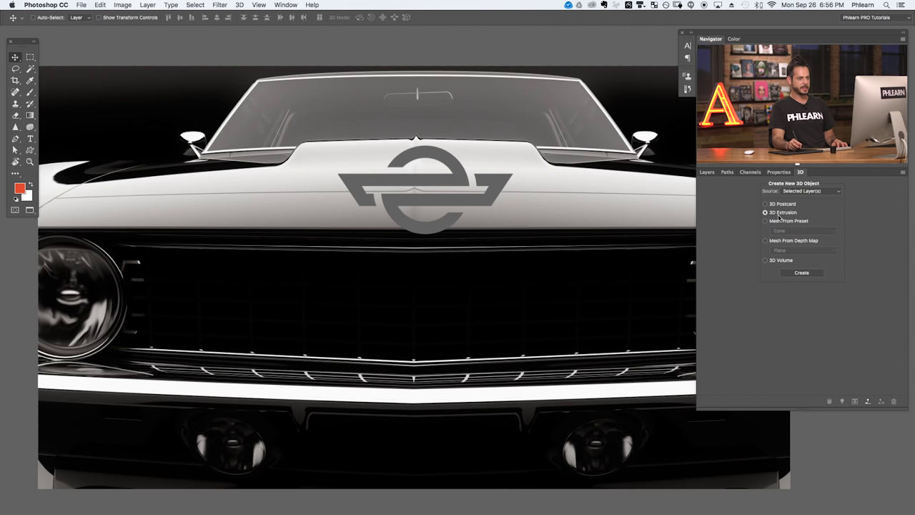
pyautogui.click(808, 274)
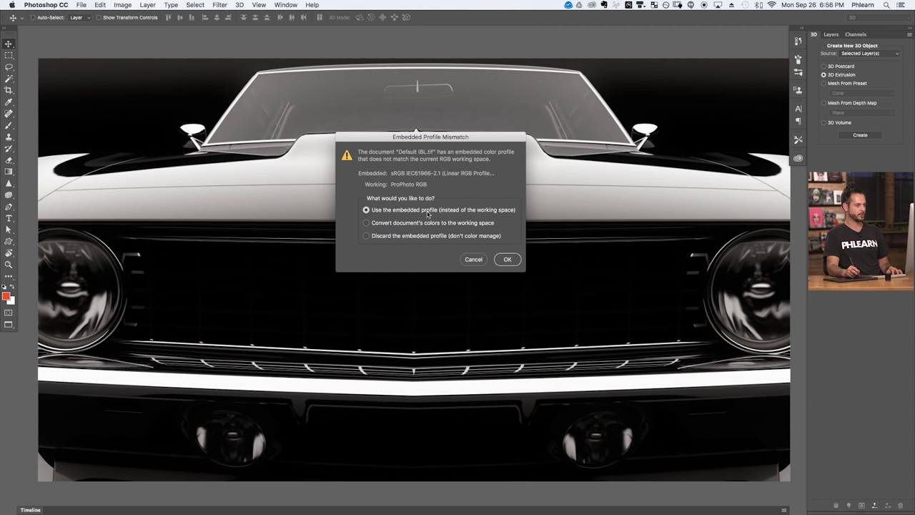
# - Keep the embedded profile for Default IBL.tif and switch to the Phlearn PRO Tutorials workspace
pyautogui.click(508, 259)
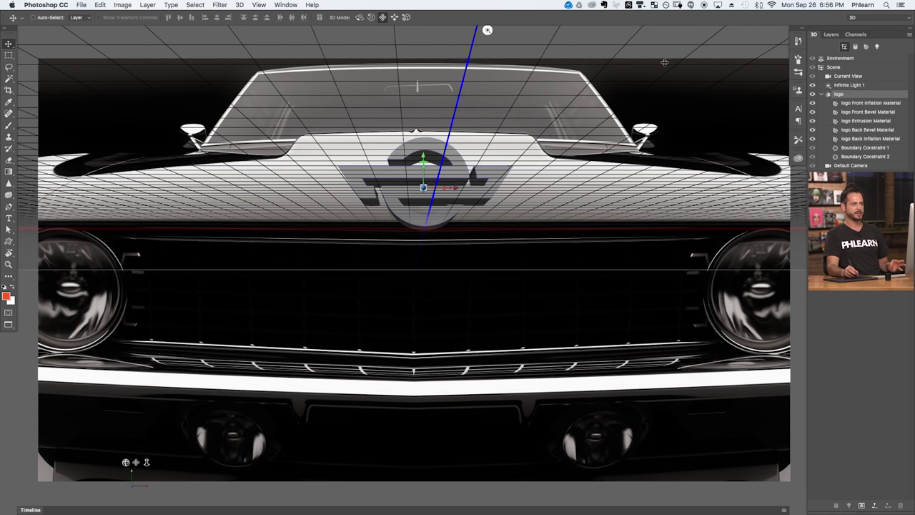
pyautogui.click(859, 17)
pyautogui.moveTo(863, 8)
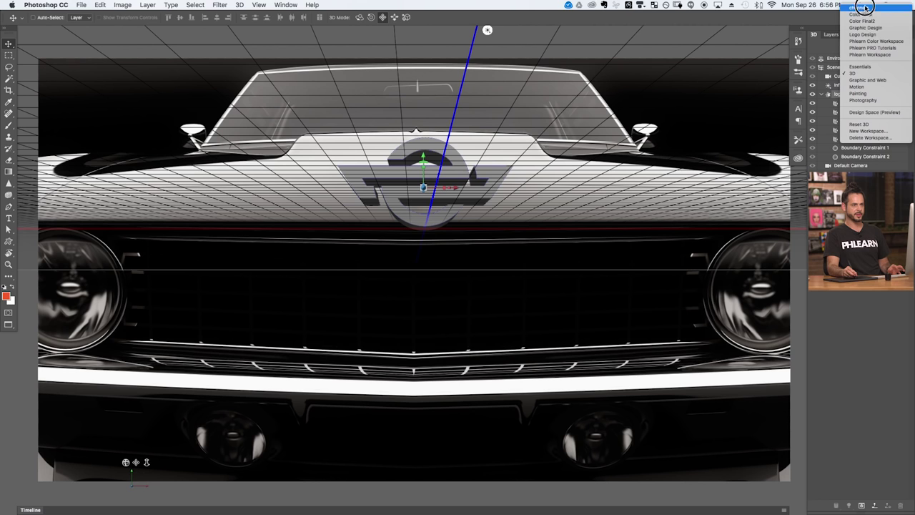
pyautogui.click(884, 48)
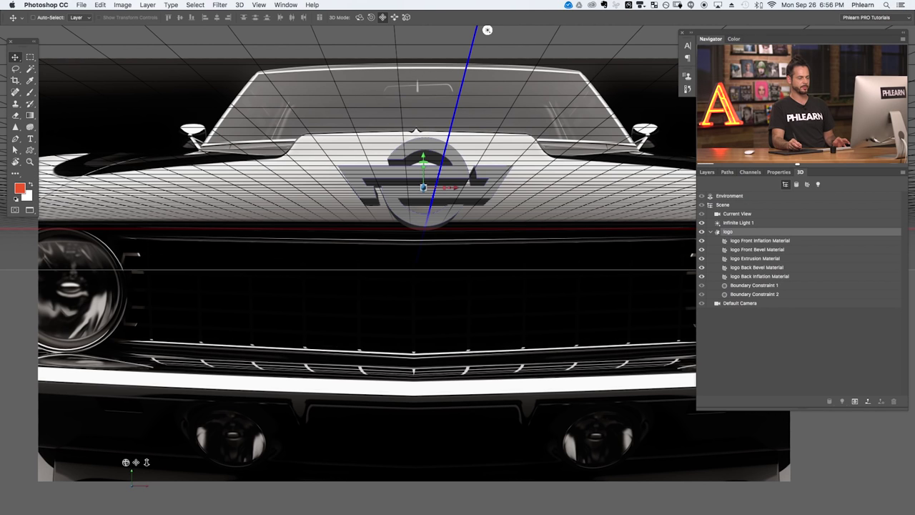
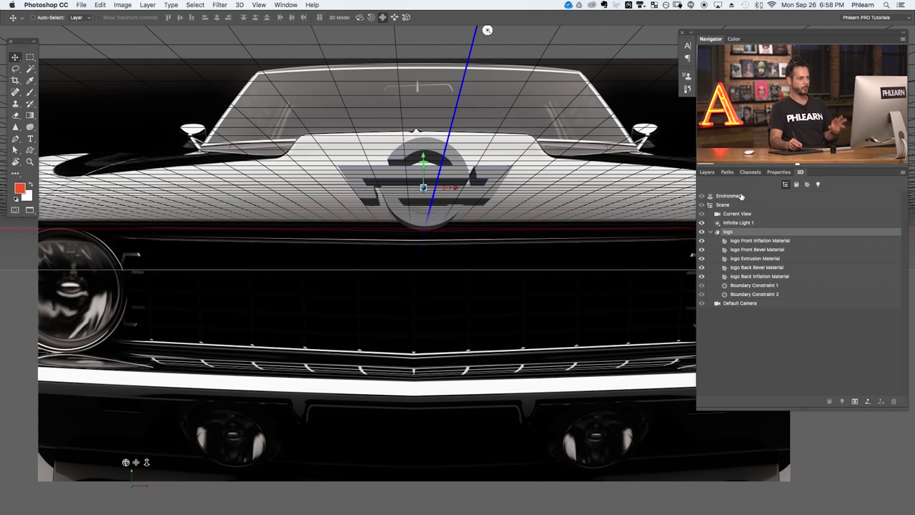
pyautogui.click(706, 173)
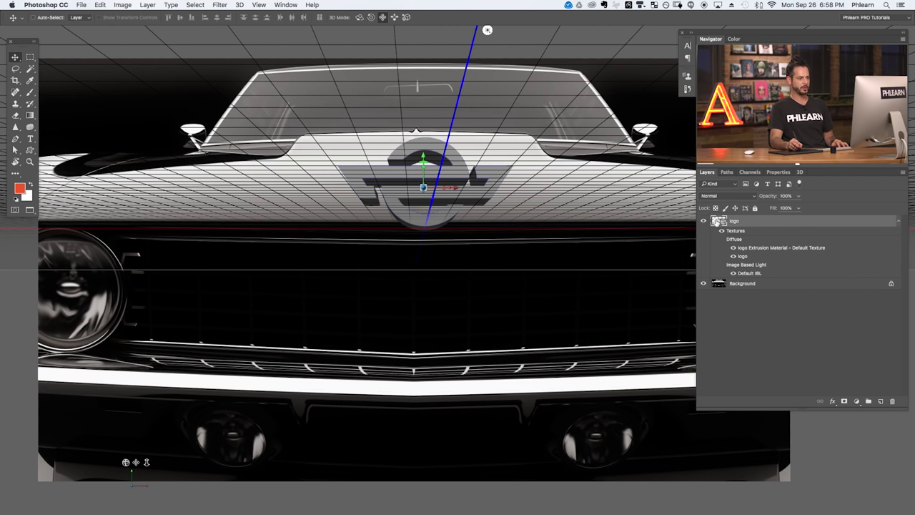
pyautogui.click(760, 286)
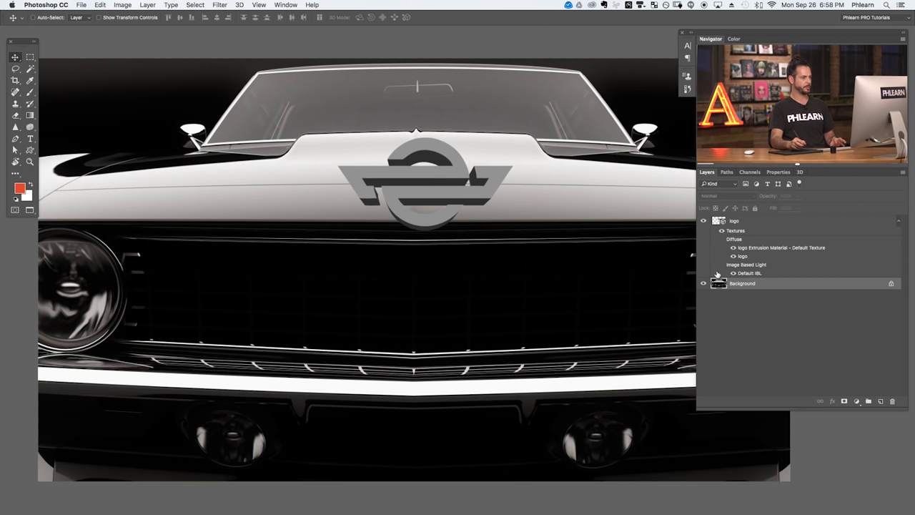
pyautogui.press('super+shift+alt+n')
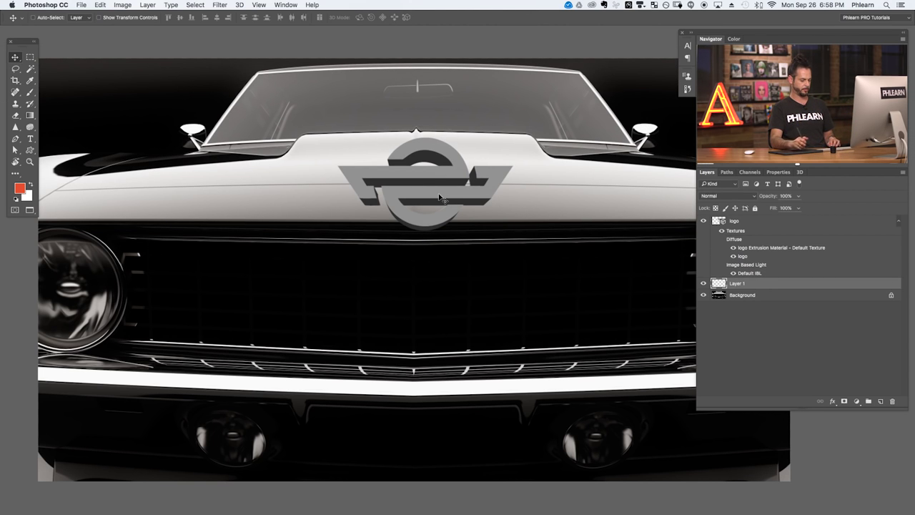
pyautogui.press('b')
pyautogui.moveTo(415, 200)
pyautogui.mouseDown()
pyautogui.moveTo(380, 212)
pyautogui.moveTo(527, 167)
pyautogui.moveTo(294, 215)
pyautogui.moveTo(347, 125)
pyautogui.moveTo(372, 301)
pyautogui.mouseUp()
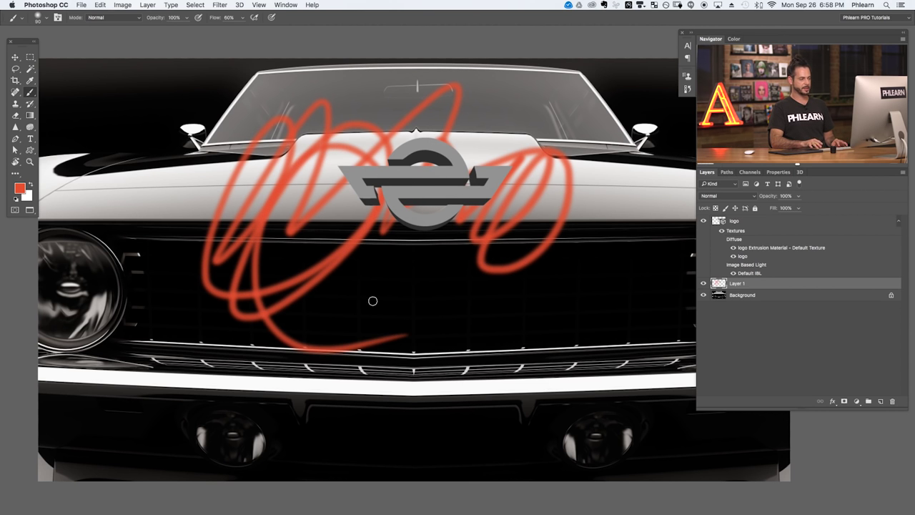
pyautogui.press('BackSpace')
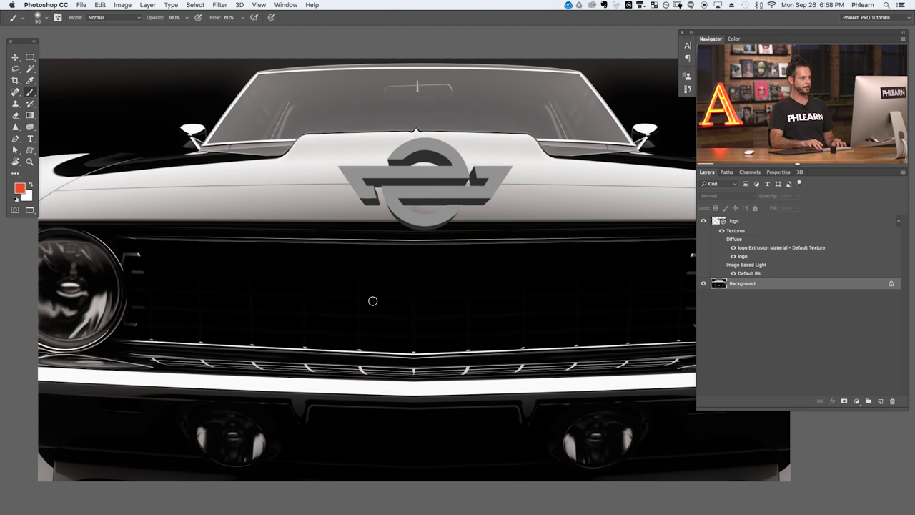
pyautogui.click(719, 222)
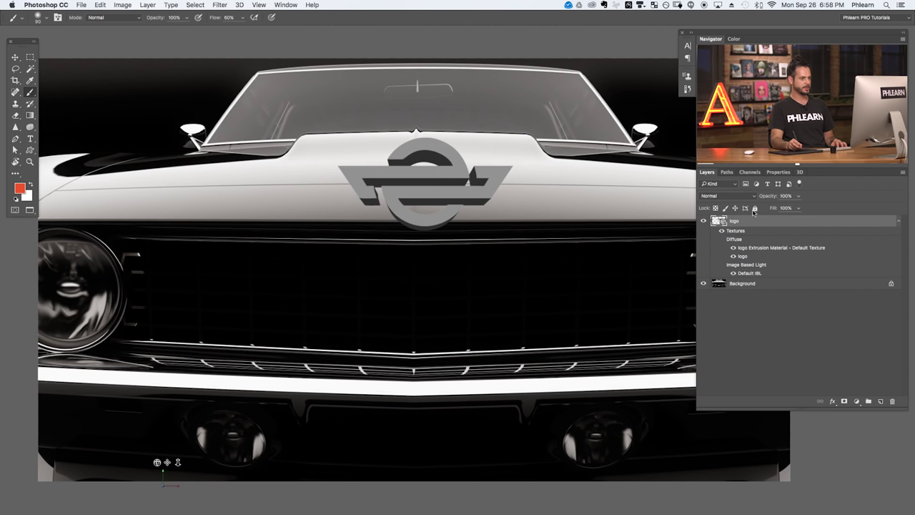
pyautogui.click(800, 173)
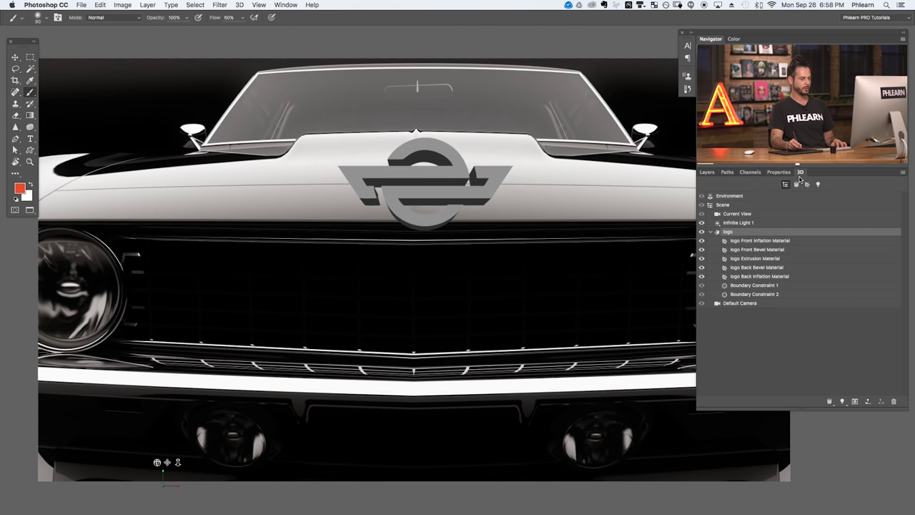
pyautogui.click(706, 172)
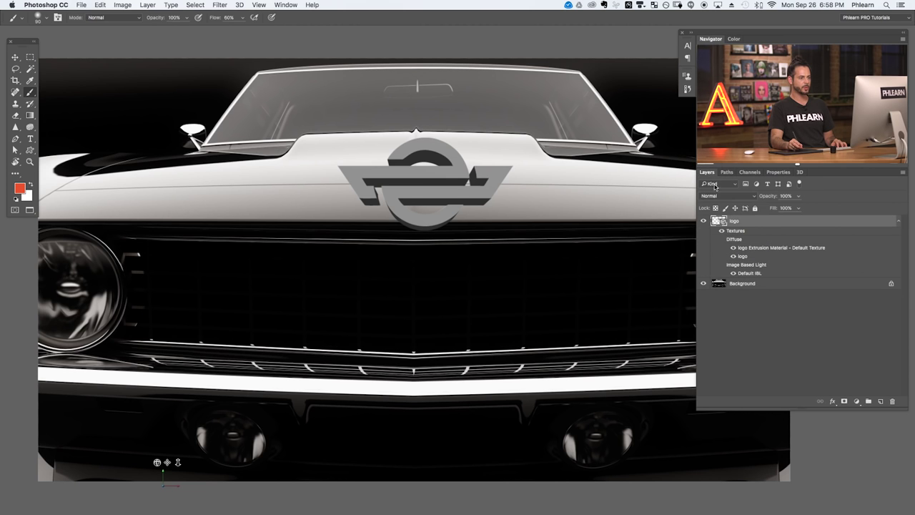
pyautogui.click(800, 173)
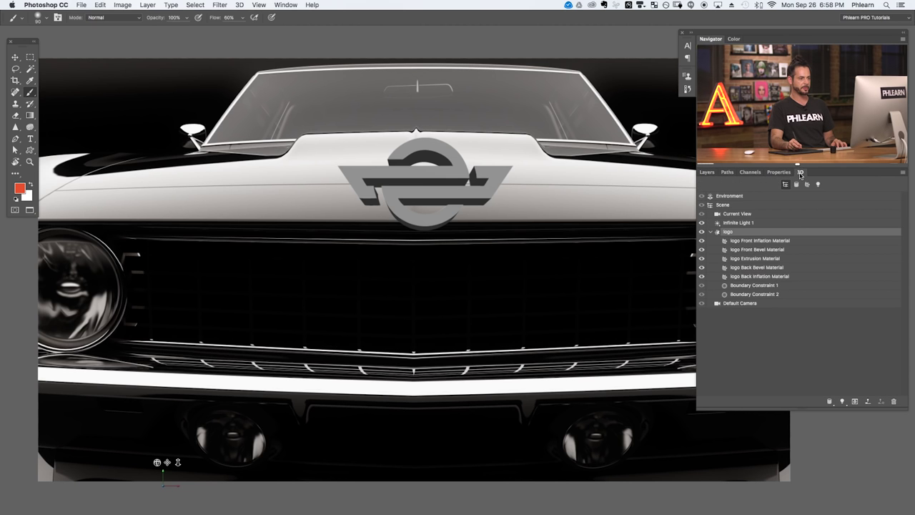
pyautogui.doubleClick(727, 233)
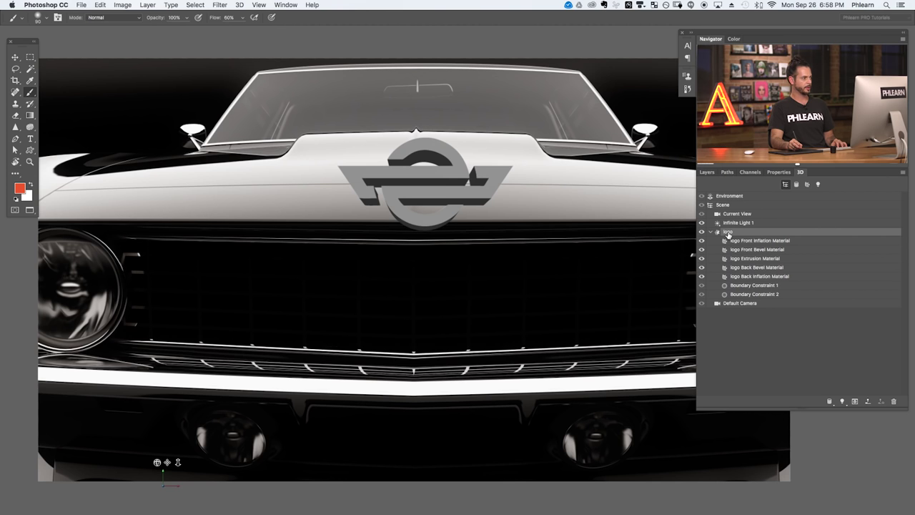
pyautogui.press('v')
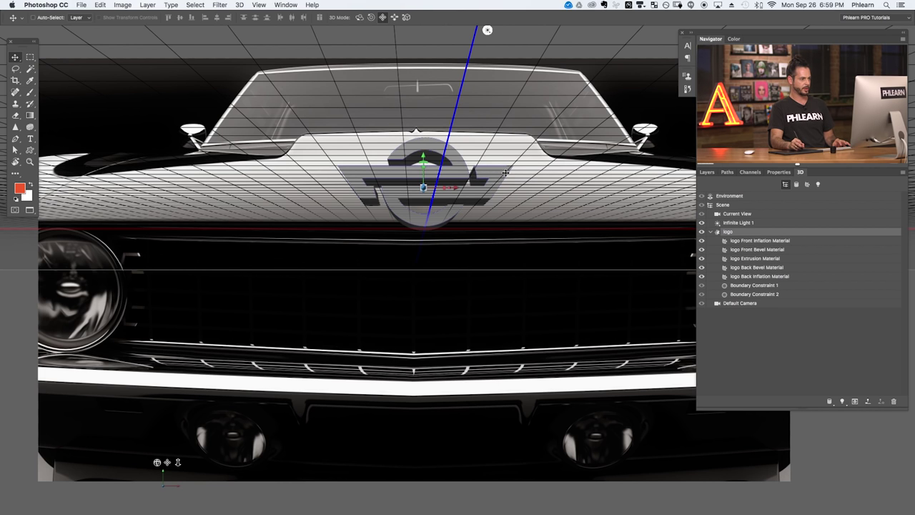
pyautogui.click(710, 232)
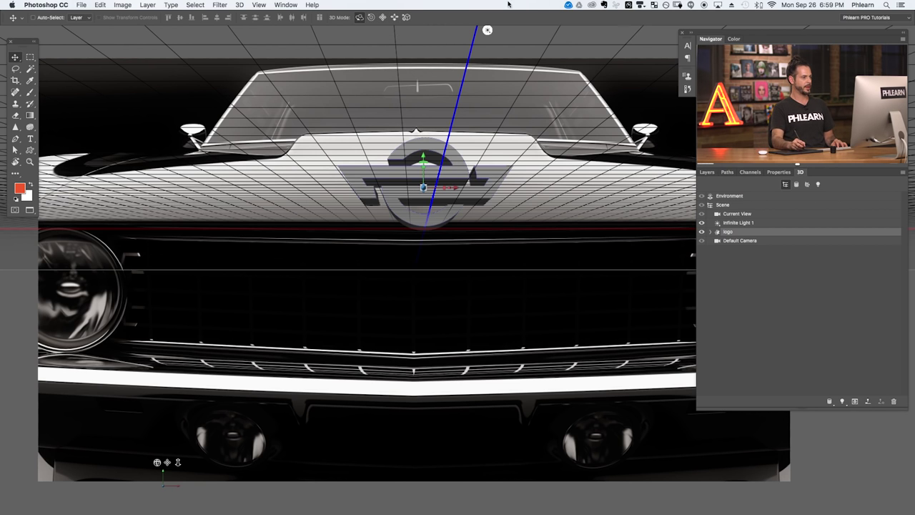
# - Test-rotate and drag the logo, then undo and redo back to the hood-centre position
pyautogui.moveTo(430, 130); pyautogui.dragTo(498, 205)
pyautogui.press('super+z')
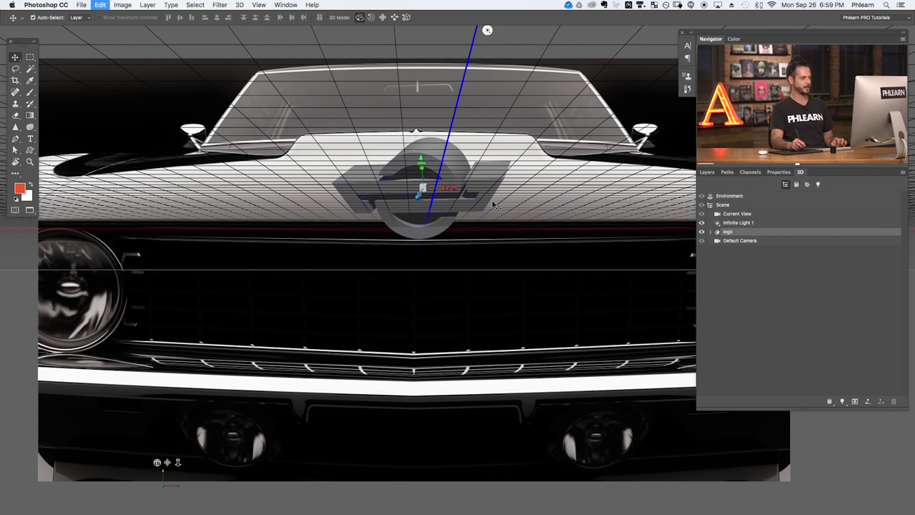
pyautogui.click(371, 17)
pyautogui.moveTo(376, 114); pyautogui.dragTo(492, 152)
pyautogui.press('super+z')
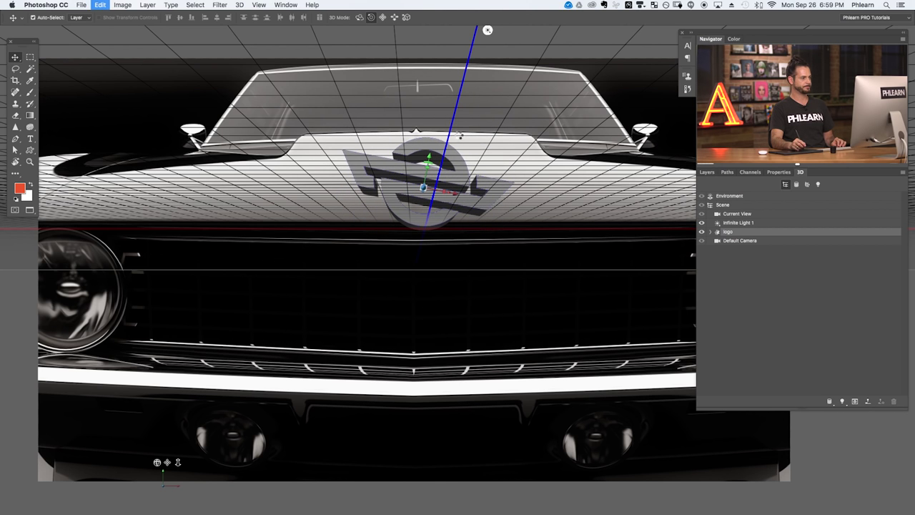
pyautogui.click(382, 18)
pyautogui.moveTo(409, 116); pyautogui.dragTo(383, 295)
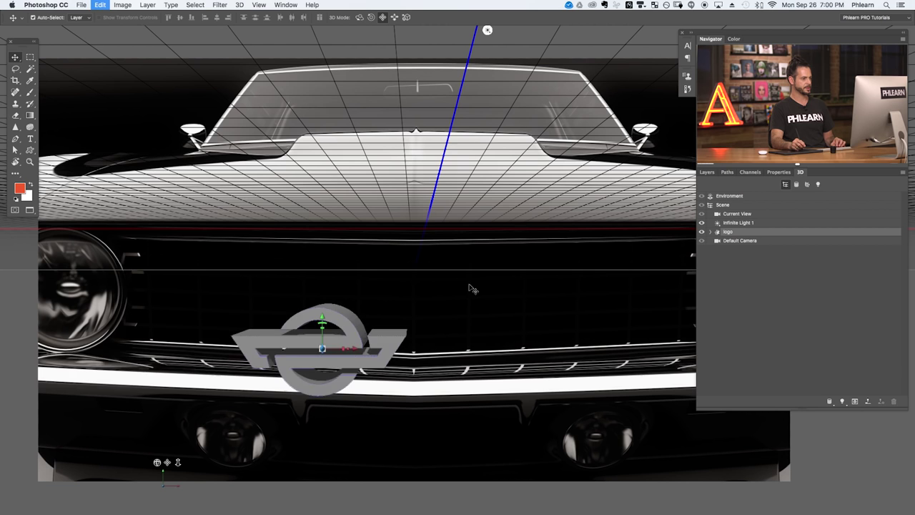
pyautogui.press('super+z')
pyautogui.press('super+z')
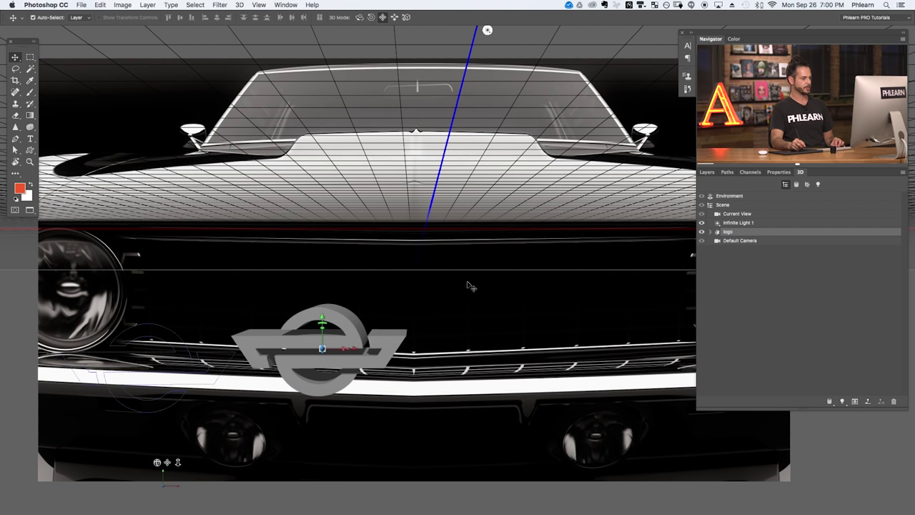
pyautogui.press('super+z')
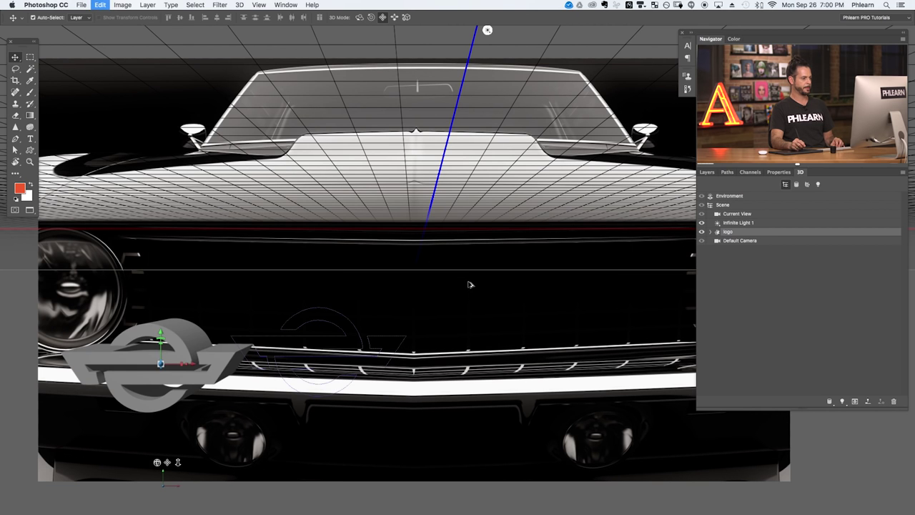
pyautogui.press('alt+super+z')
pyautogui.press('shift+super+z')
pyautogui.press('shift+super+z')
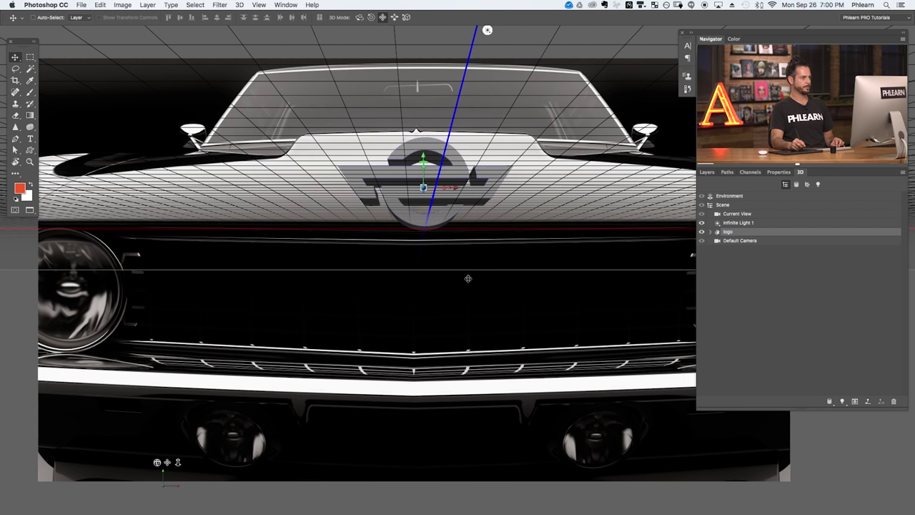
# - Slide the logo toward the camera, scale it down, and nudge it right along the X axis
pyautogui.click(394, 17)
pyautogui.moveTo(431, 233); pyautogui.dragTo(457, 230)
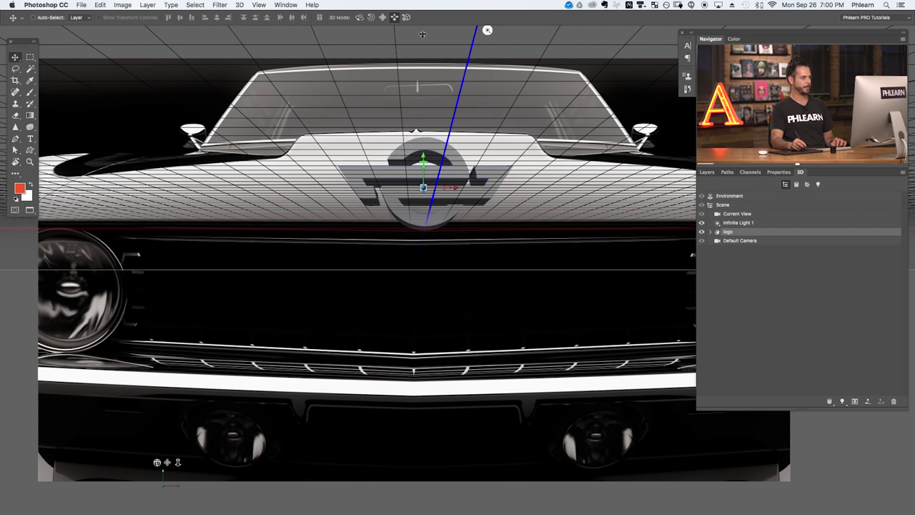
pyautogui.click(406, 17)
pyautogui.moveTo(469, 145); pyautogui.dragTo(509, 217)
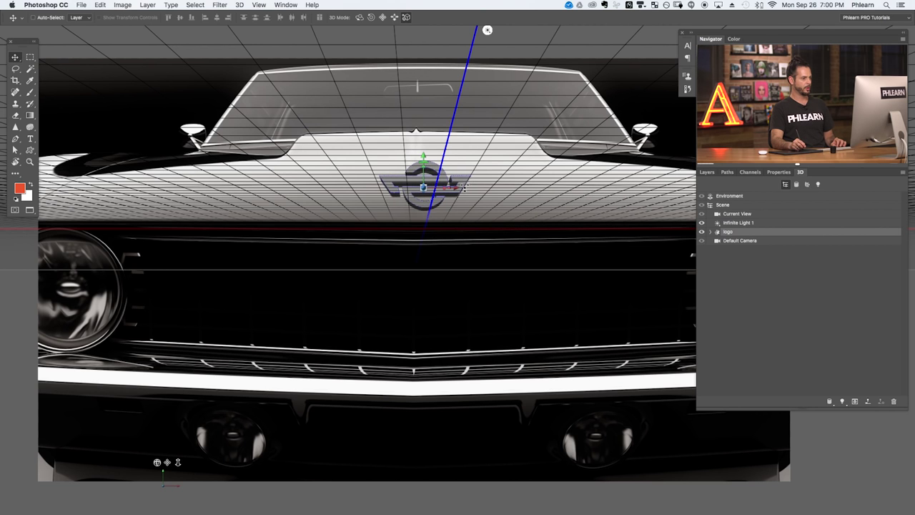
pyautogui.moveTo(454, 186); pyautogui.dragTo(499, 192)
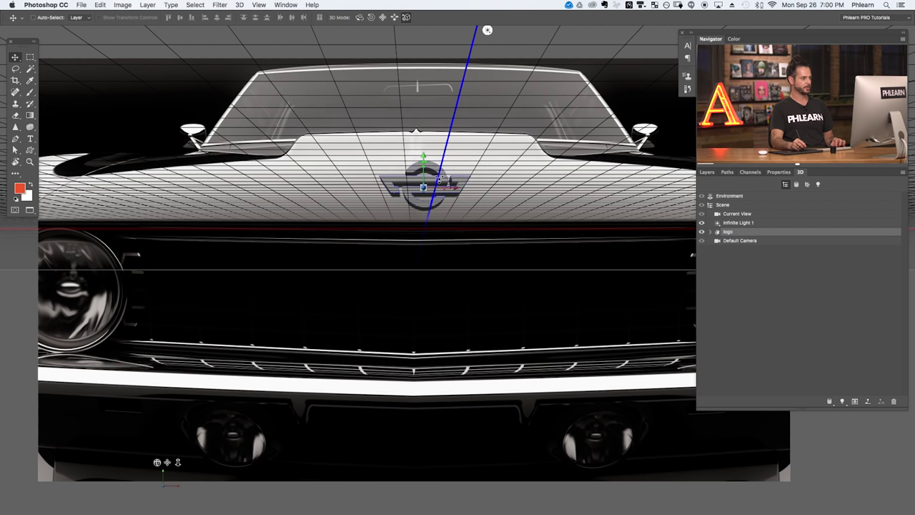
pyautogui.scroll(5, 443, 203)
pyautogui.scroll(3, 448, 225)
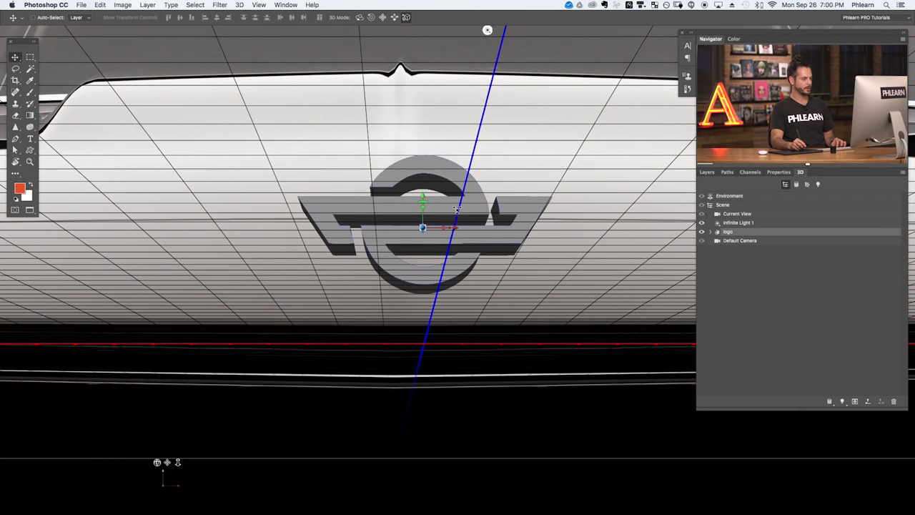
# - Resize, raise on Y and level the logo with the gizmo handles, undoing the last stretch
pyautogui.moveTo(494, 188); pyautogui.dragTo(463, 234)
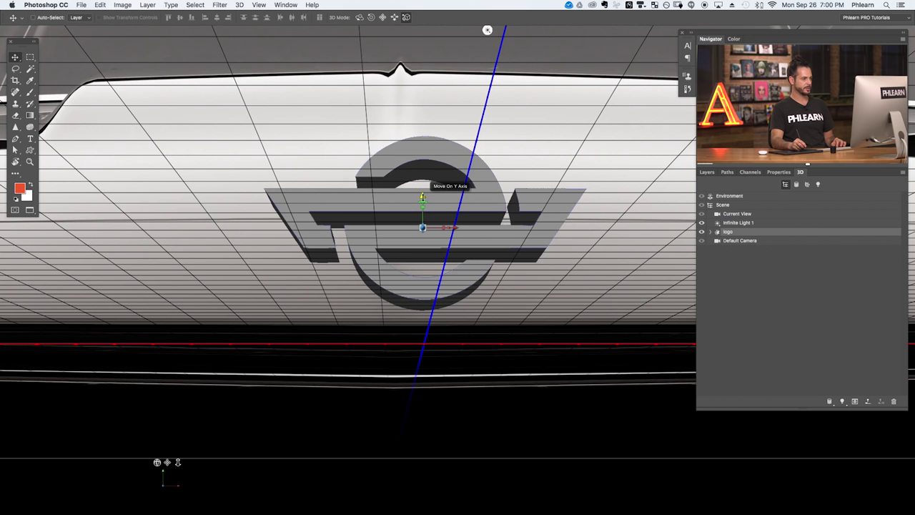
pyautogui.moveTo(427, 171); pyautogui.dragTo(457, 161)
pyautogui.moveTo(435, 214); pyautogui.dragTo(428, 160)
pyautogui.press('super+z')
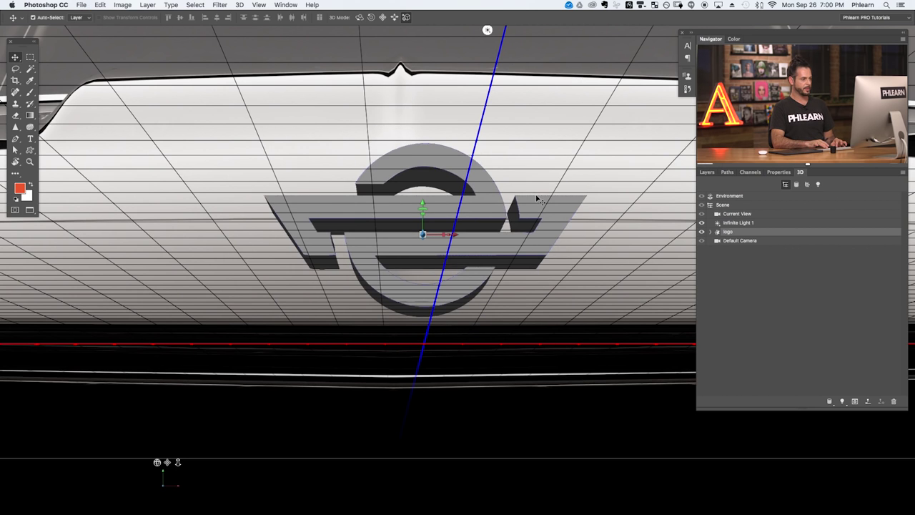
# - Zoom out and back in on the car front and switch to 3D Rotate mode
pyautogui.press('super+minus')
pyautogui.press('super+minus')
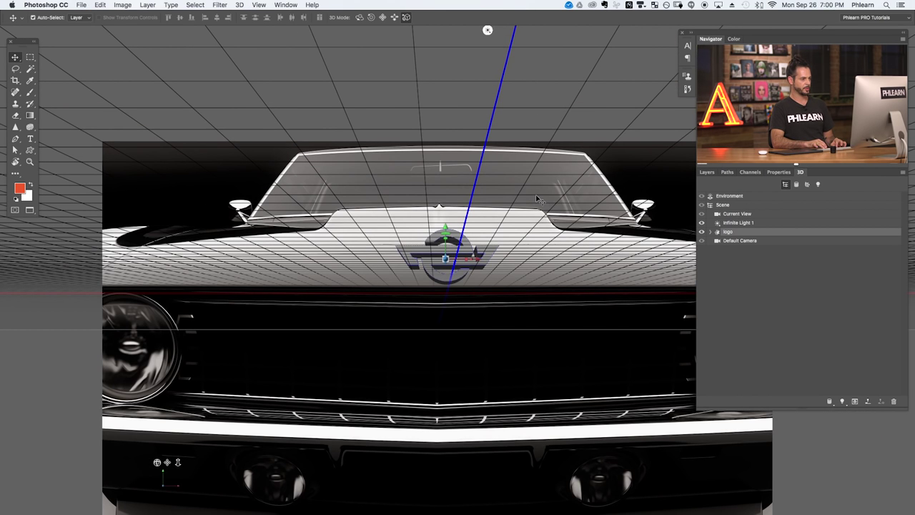
pyautogui.press('super+plus')
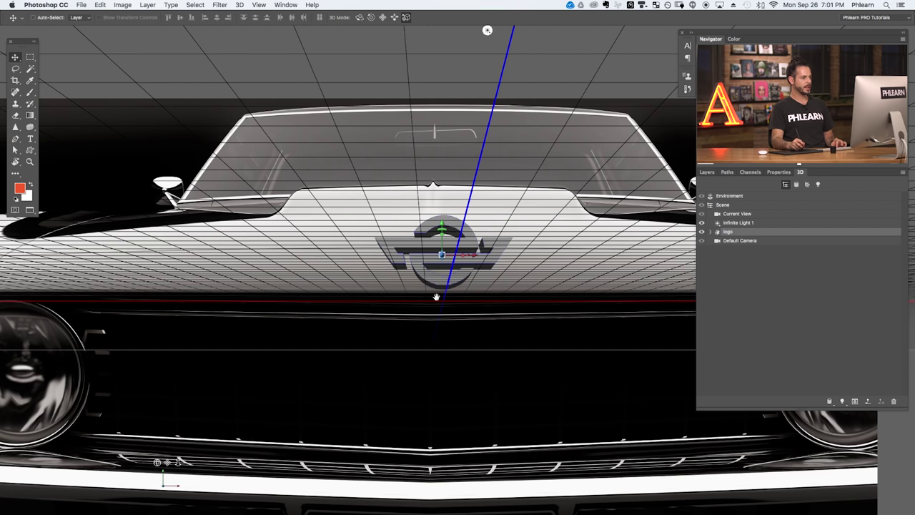
pyautogui.scroll(-3, 436, 297)
pyautogui.hscroll(3, 436, 296)
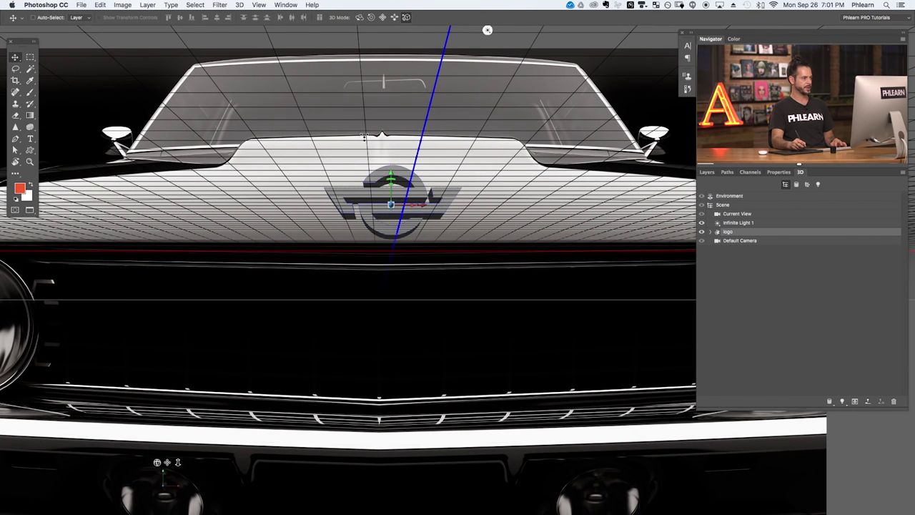
pyautogui.click(359, 18)
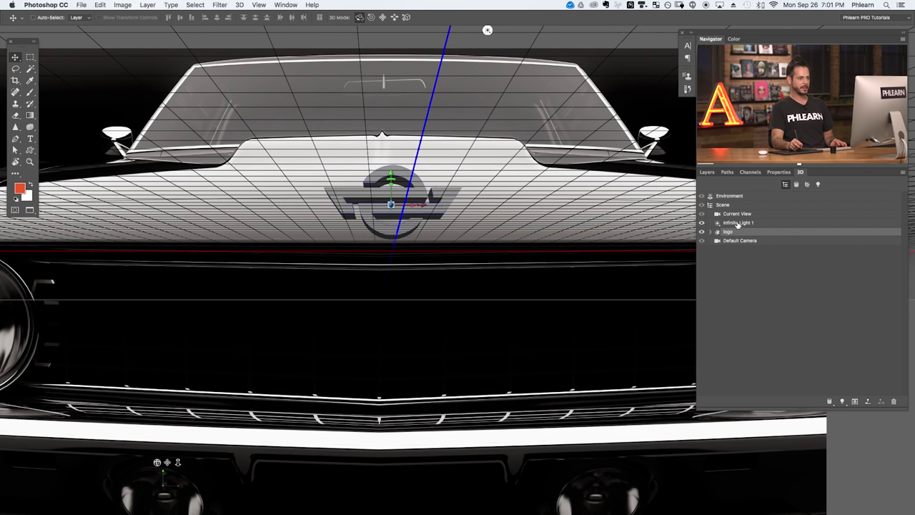
# - Re-aim Infinite Light 1 to shine from above, moving the logo's cast shadow on the hood
pyautogui.click(735, 223)
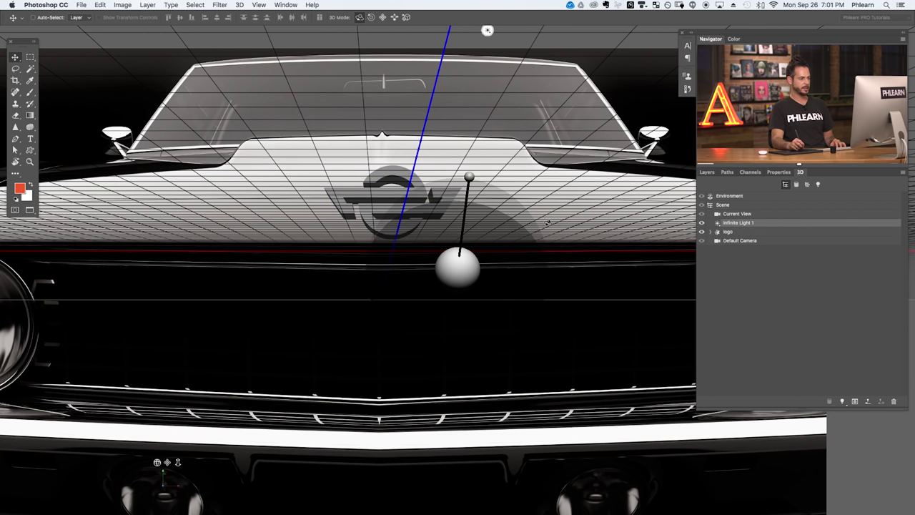
pyautogui.moveTo(538, 194); pyautogui.dragTo(545, 261)
pyautogui.moveTo(600, 221); pyautogui.dragTo(450, 301)
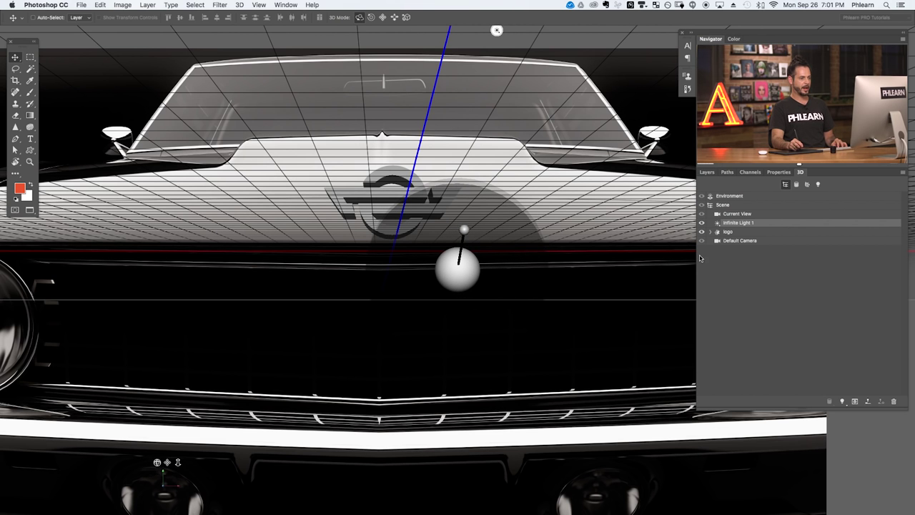
pyautogui.click(743, 214)
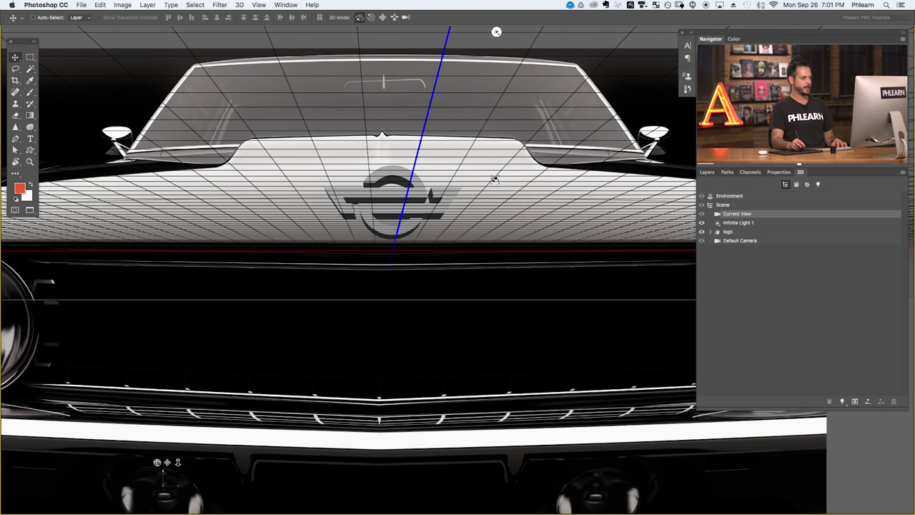
# - Orbit the camera to reveal the logo's 708.1 px extrusion and bring up its mesh properties
pyautogui.moveTo(502, 186); pyautogui.dragTo(451, 205)
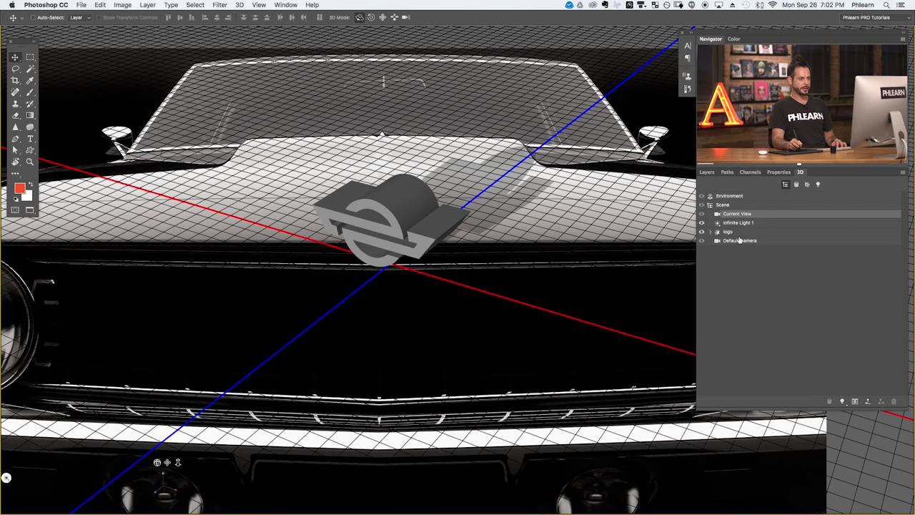
pyautogui.click(734, 233)
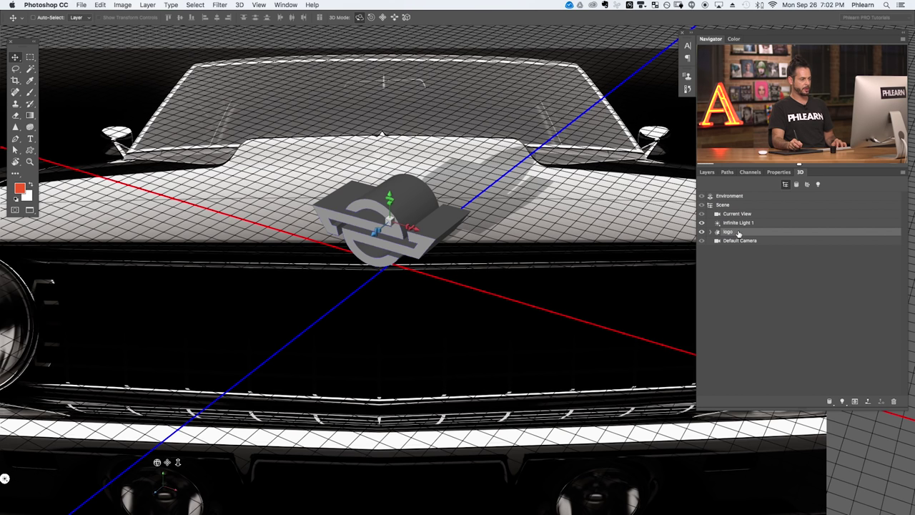
pyautogui.moveTo(447, 197); pyautogui.dragTo(429, 332)
pyautogui.press('super+z')
pyautogui.press('super+z')
pyautogui.press('super+z')
pyautogui.press('super+z')
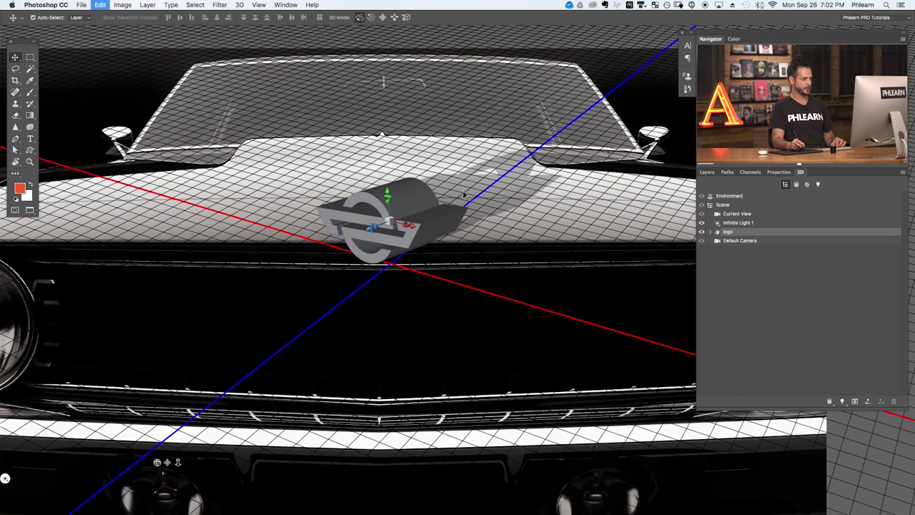
pyautogui.press('super+z')
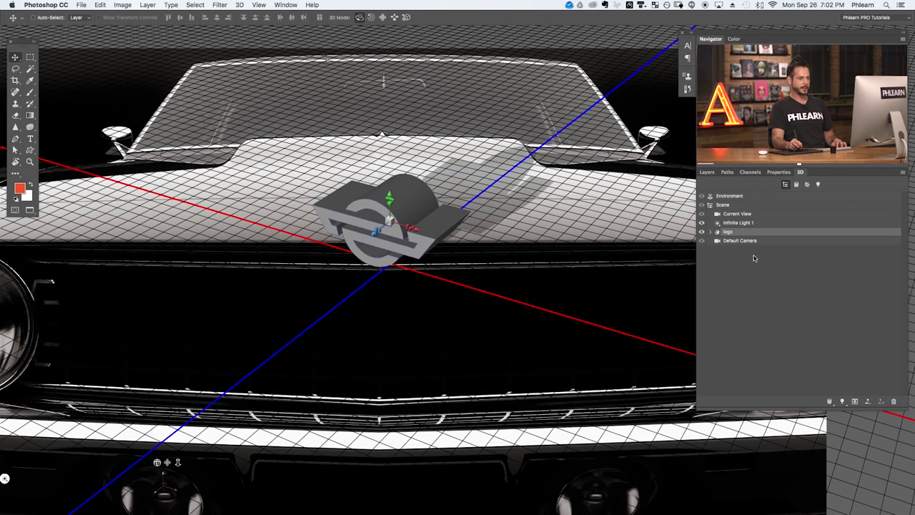
pyautogui.click(780, 174)
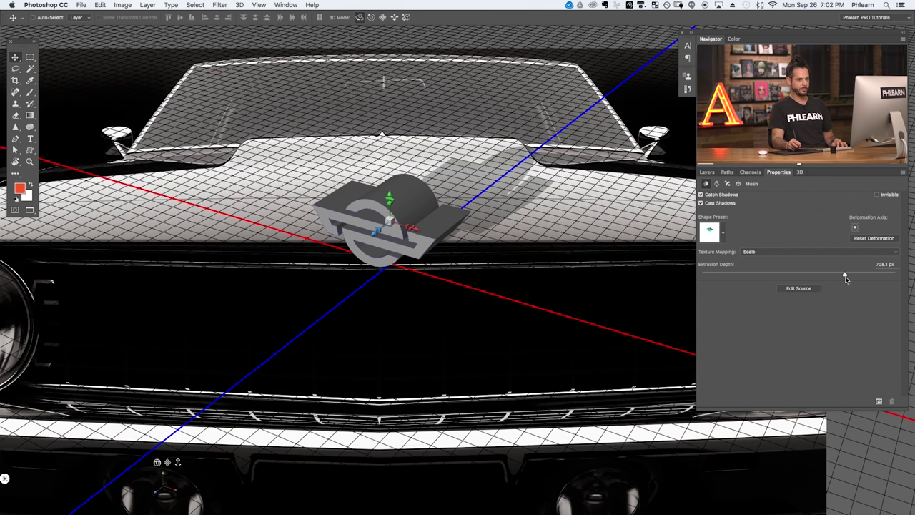
# - Change the logo's Extrusion Depth and apply a different Shape Preset
pyautogui.moveTo(850, 277); pyautogui.dragTo(804, 284)
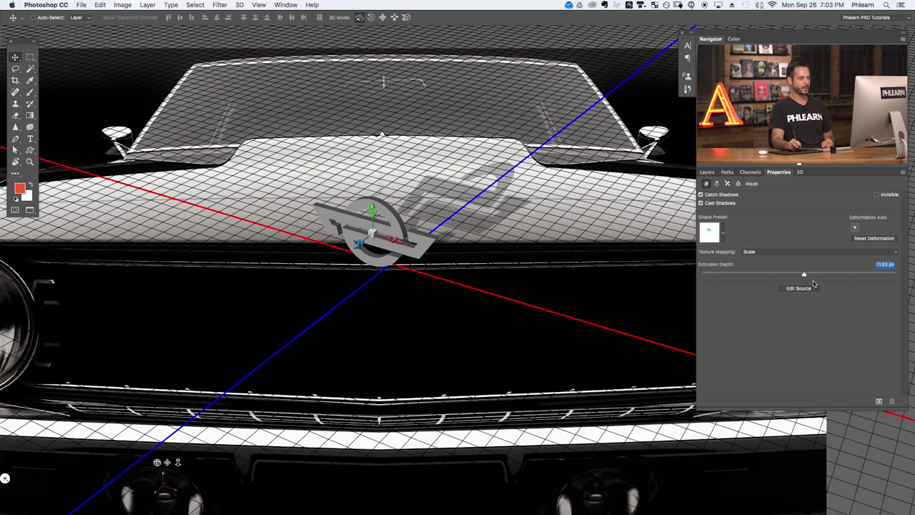
pyautogui.click(724, 233)
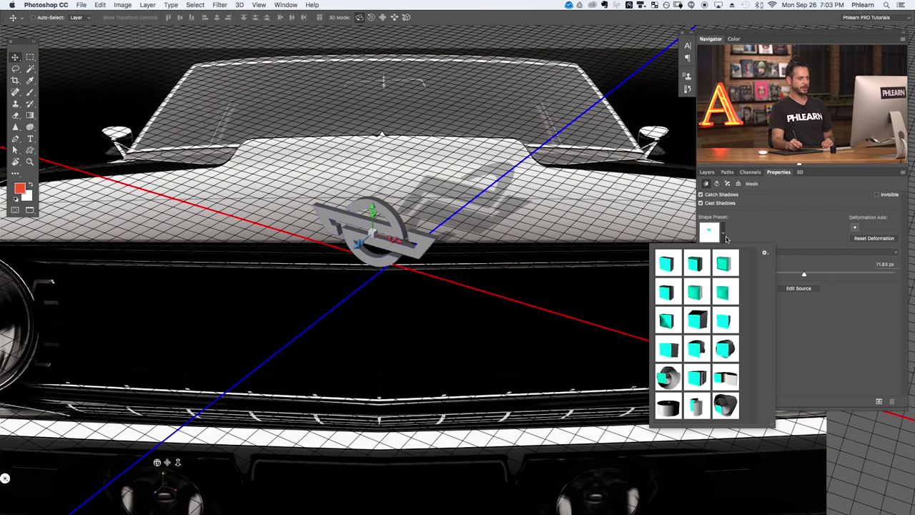
pyautogui.click(723, 265)
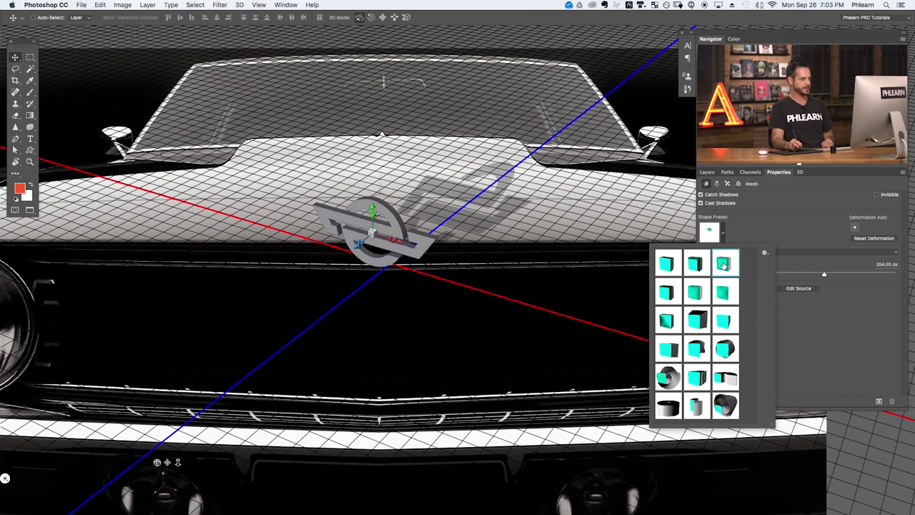
pyautogui.moveTo(420, 242); pyautogui.dragTo(633, 275)
# - Try the inflated, flat and 708.11 px shape presets, then settle on the bevelled-edge preset
pyautogui.click(723, 233)
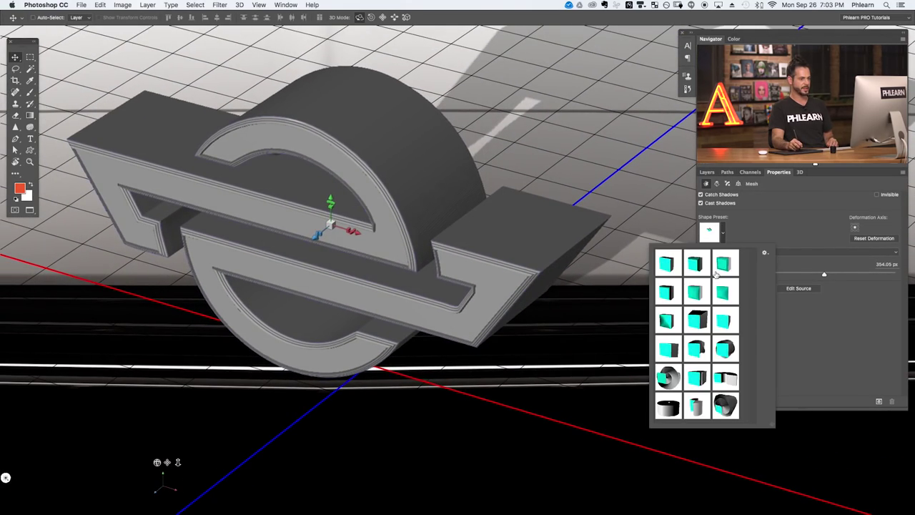
pyautogui.click(697, 292)
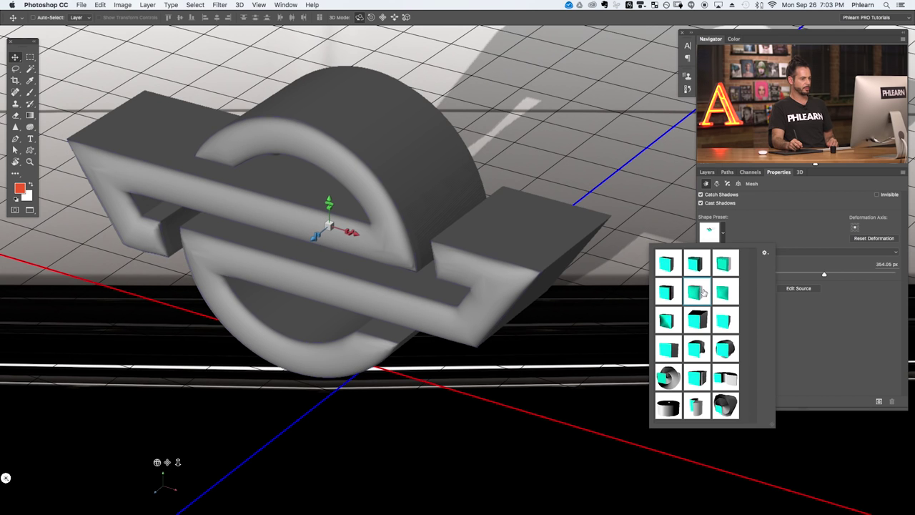
pyautogui.click(722, 294)
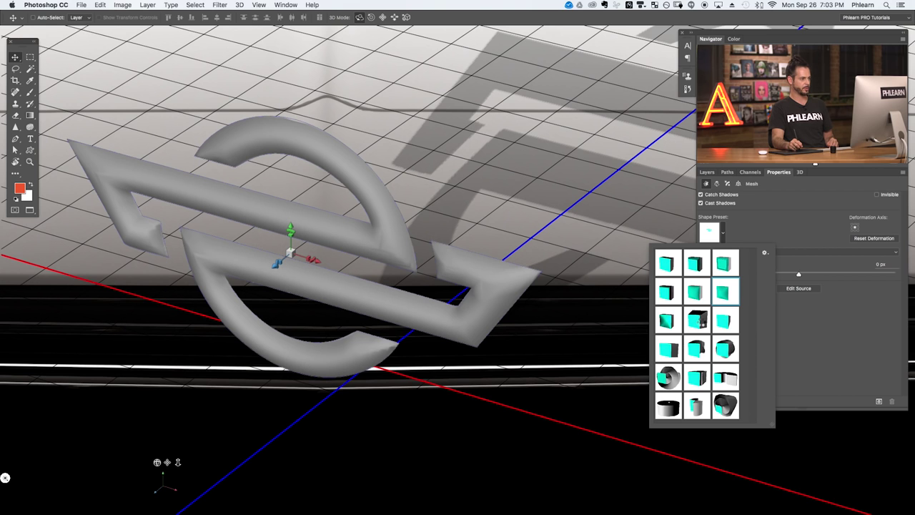
pyautogui.click(701, 323)
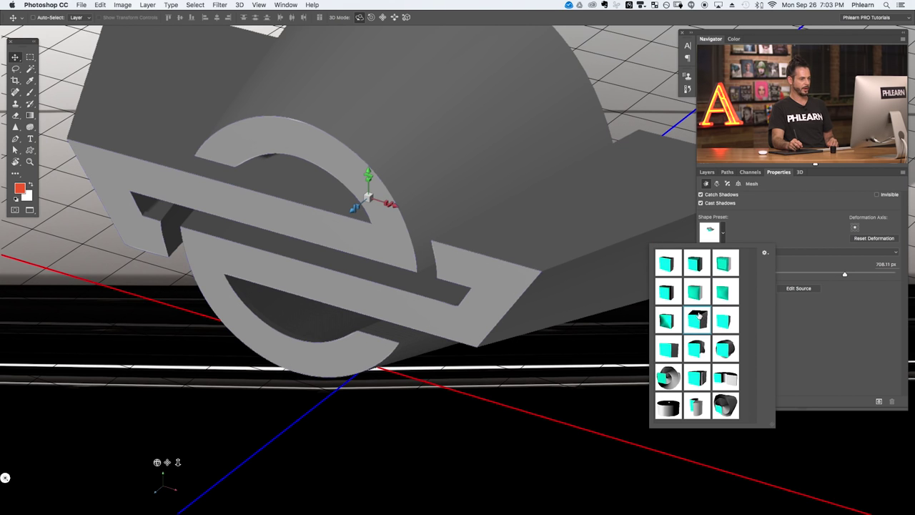
pyautogui.click(670, 267)
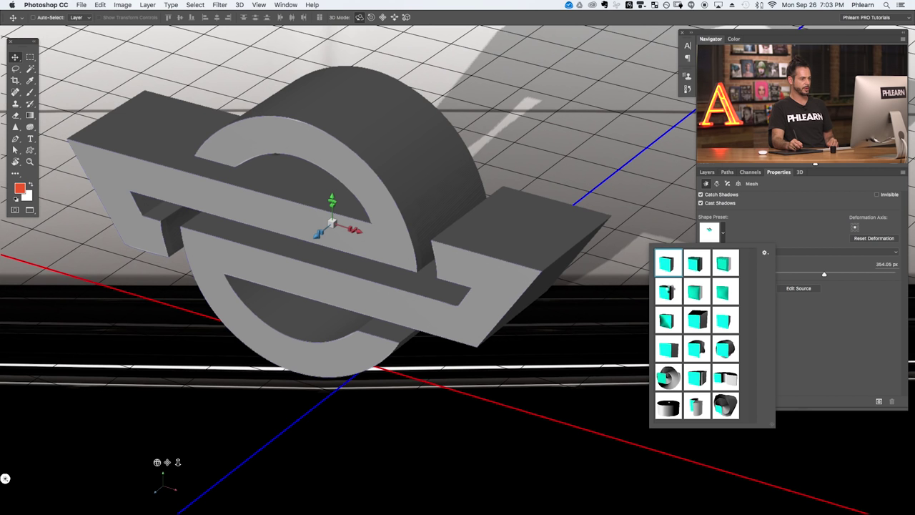
pyautogui.click(672, 292)
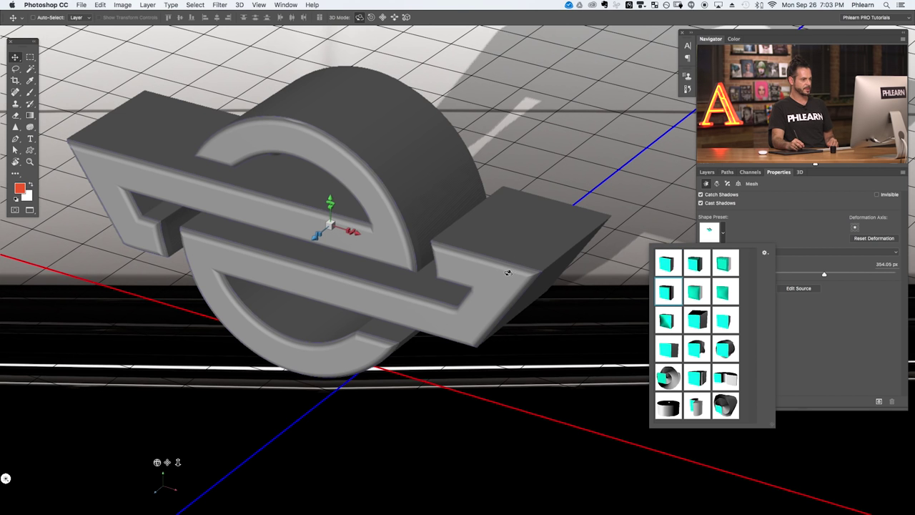
pyautogui.scroll(-5, 522, 276)
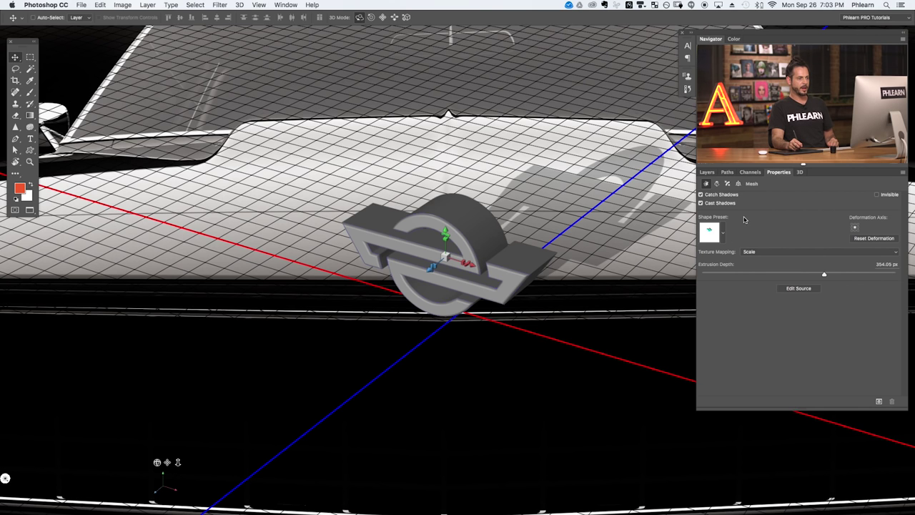
pyautogui.click(799, 172)
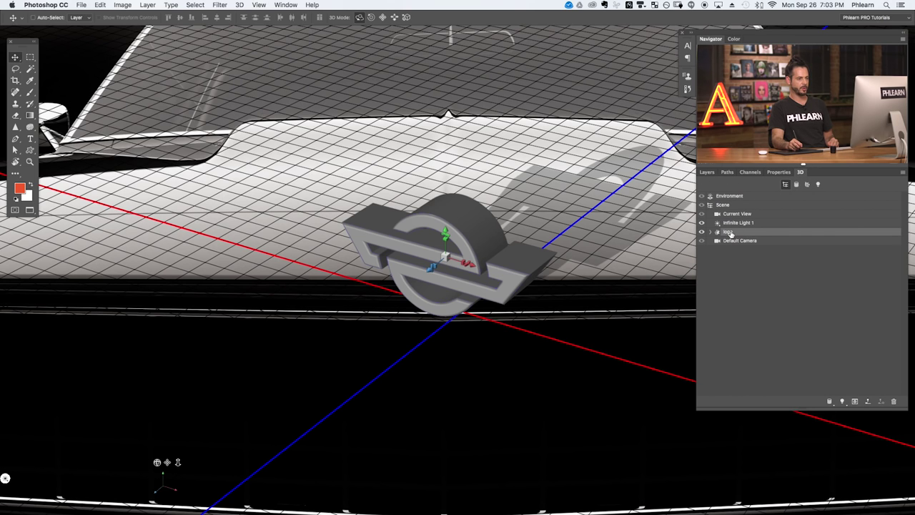
pyautogui.click(781, 173)
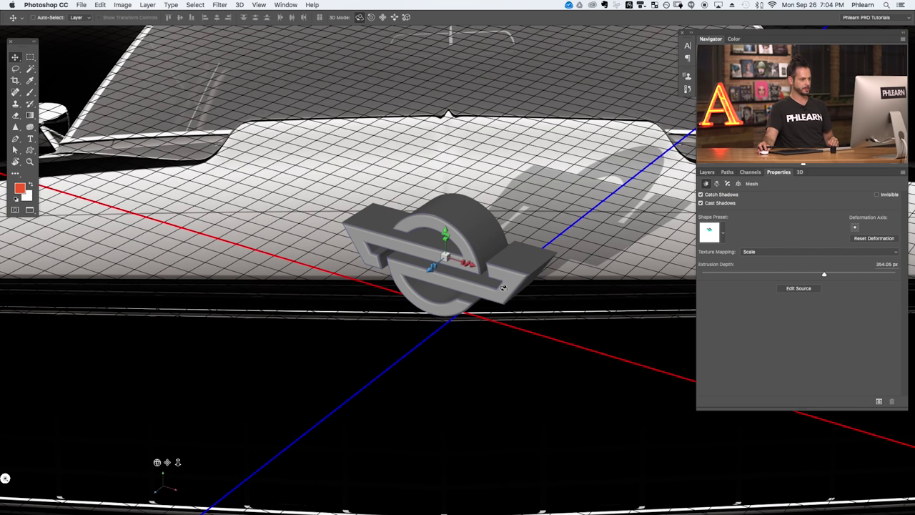
# - Show the logo's Coordinates and test-rotate it to view its side and top
pyautogui.click(738, 185)
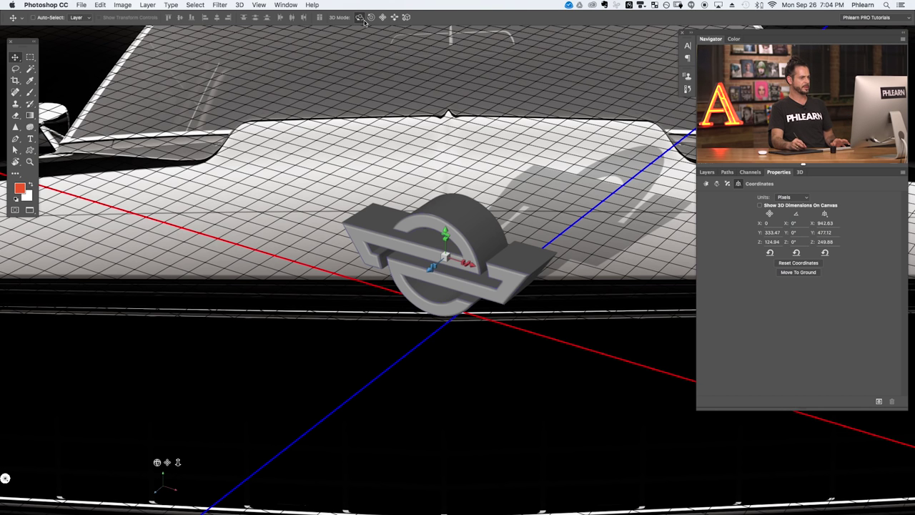
pyautogui.moveTo(475, 173); pyautogui.dragTo(422, 201)
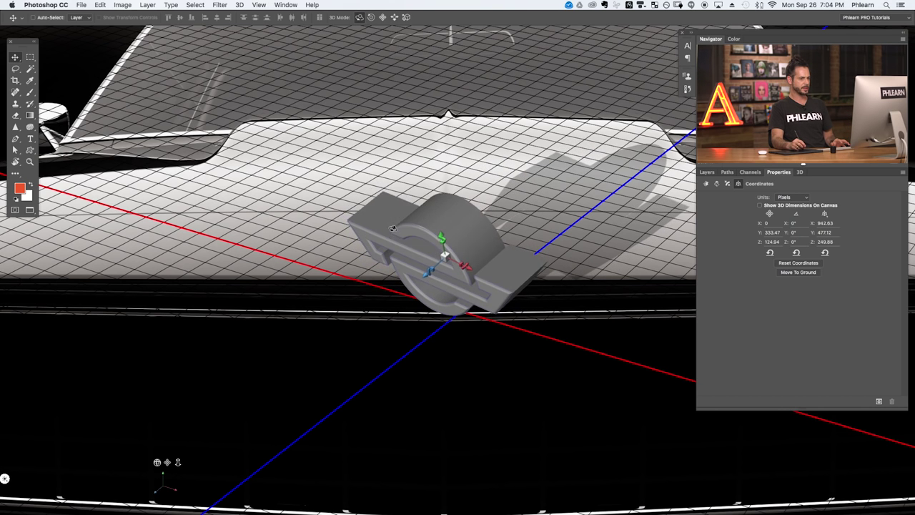
pyautogui.moveTo(404, 154); pyautogui.dragTo(502, 108)
pyautogui.moveTo(303, 254); pyautogui.dragTo(458, 224)
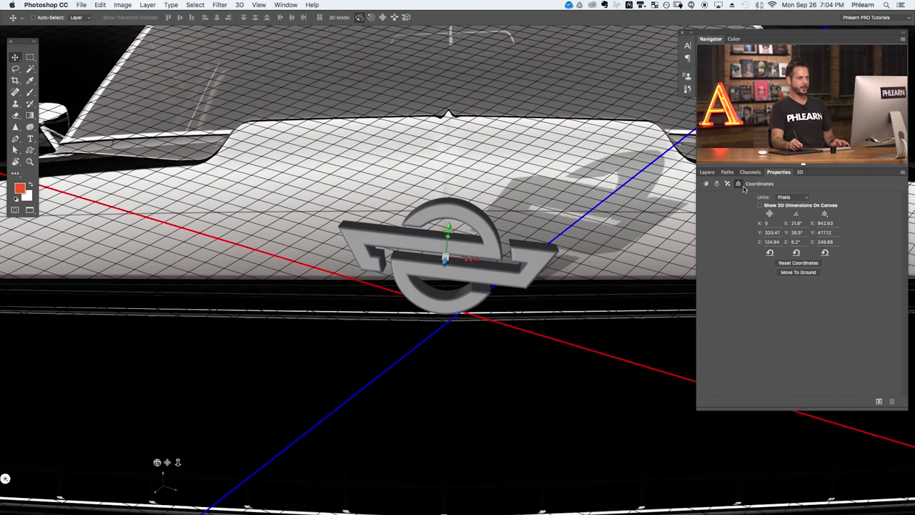
pyautogui.click(800, 173)
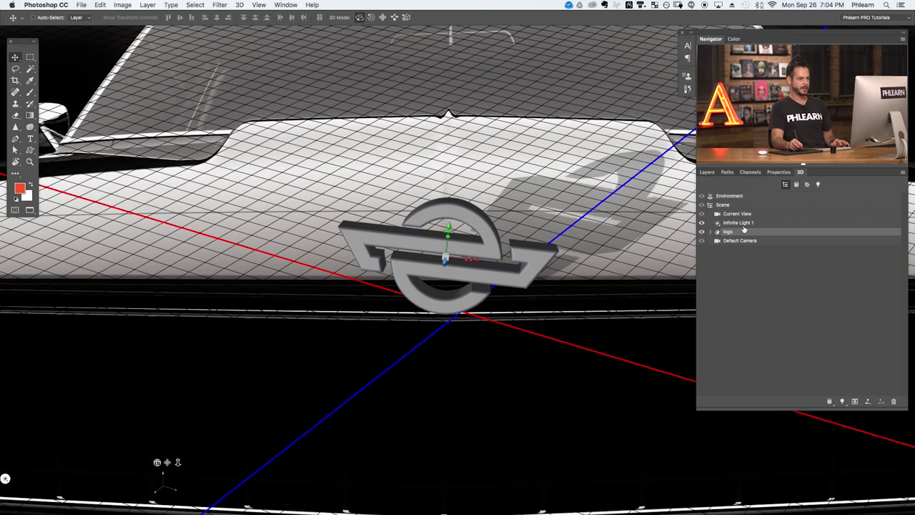
pyautogui.click(780, 173)
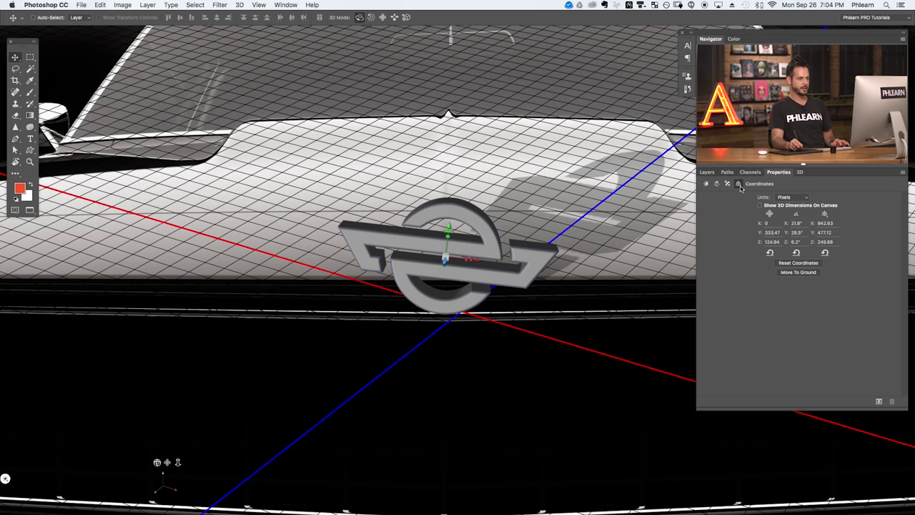
# - Rotate the logo around freely, then reset its rotation to 0° on every axis
pyautogui.moveTo(598, 266); pyautogui.dragTo(640, 235)
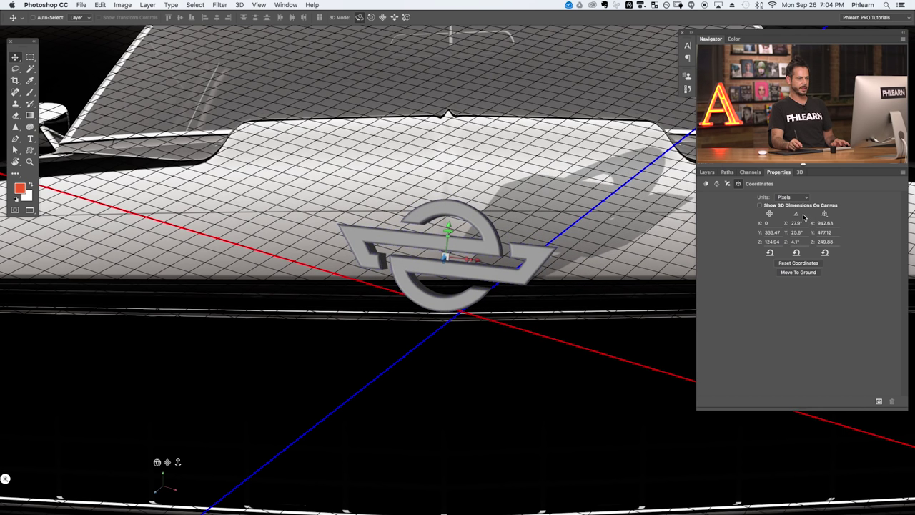
pyautogui.moveTo(589, 308); pyautogui.dragTo(182, 307)
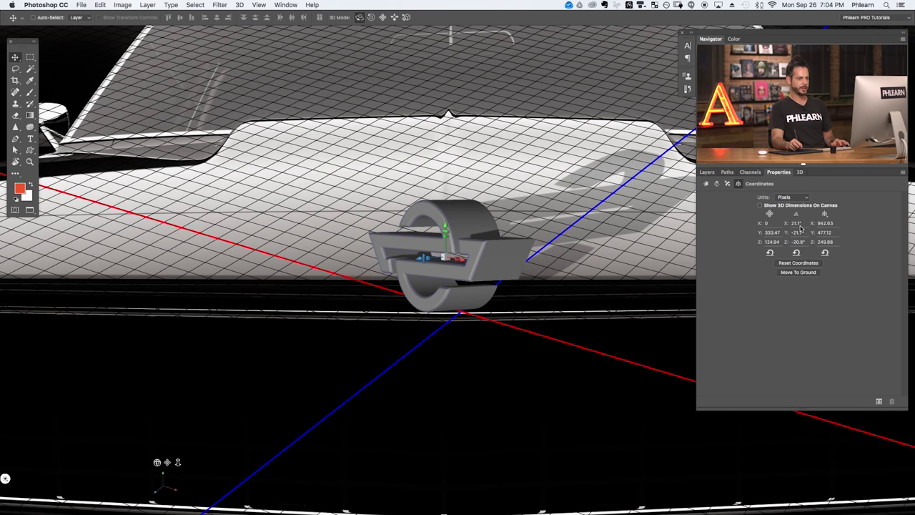
pyautogui.moveTo(557, 321); pyautogui.dragTo(170, 306)
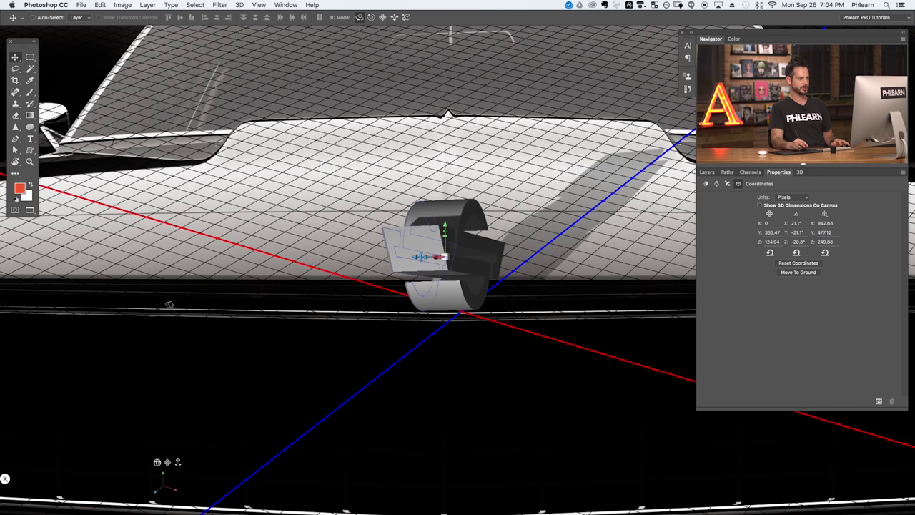
pyautogui.moveTo(576, 247); pyautogui.dragTo(287, 263)
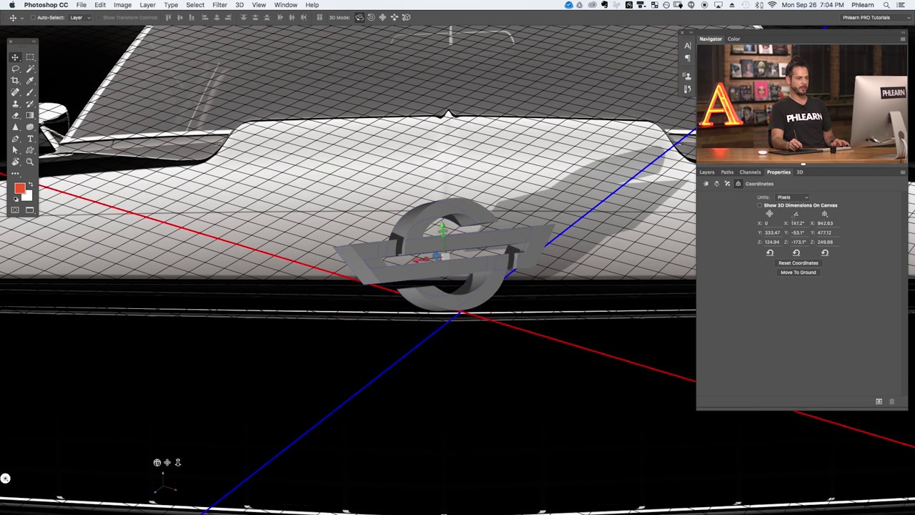
pyautogui.click(797, 253)
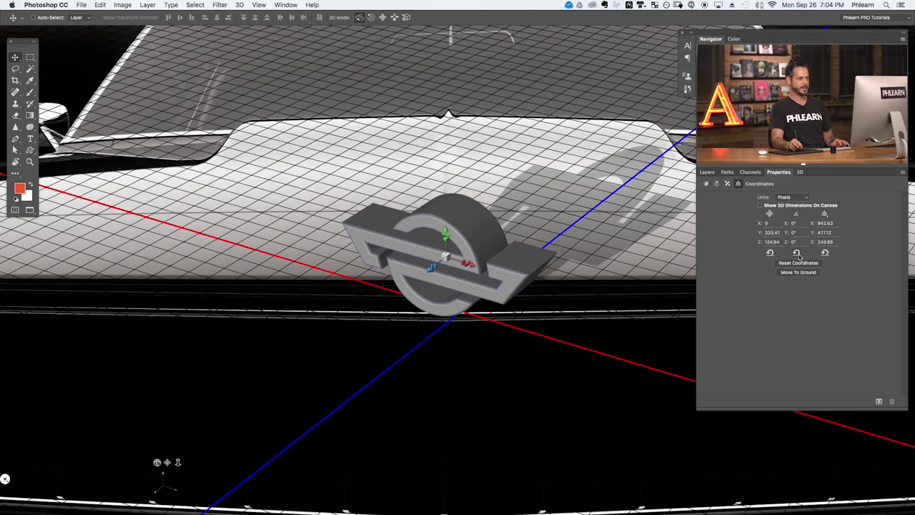
pyautogui.moveTo(556, 288); pyautogui.dragTo(585, 286)
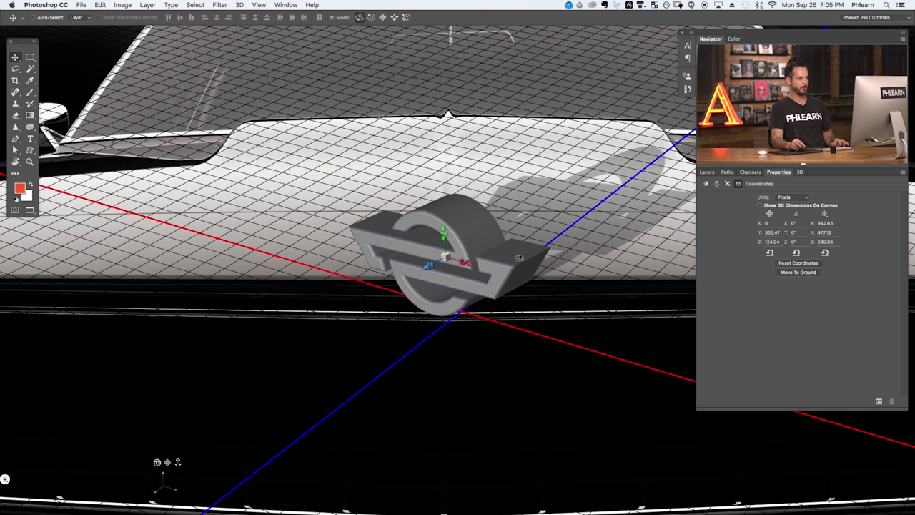
pyautogui.click(797, 253)
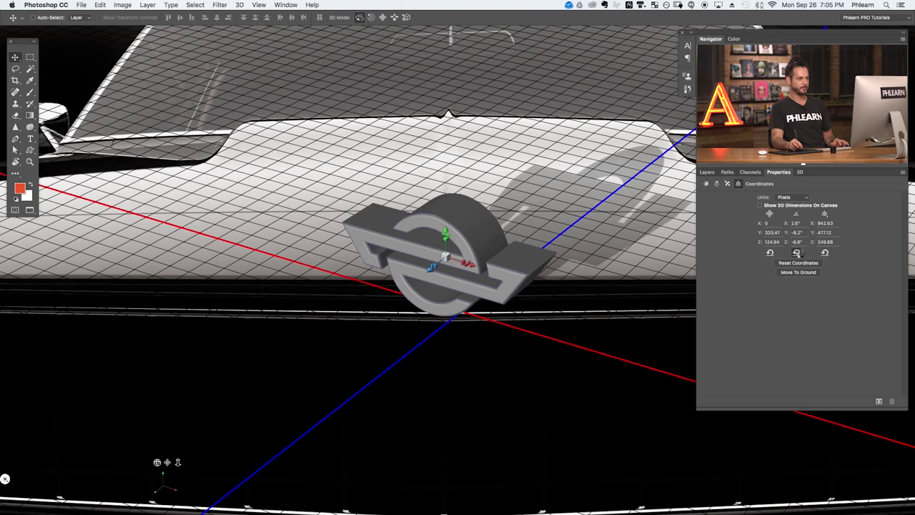
pyautogui.click(800, 173)
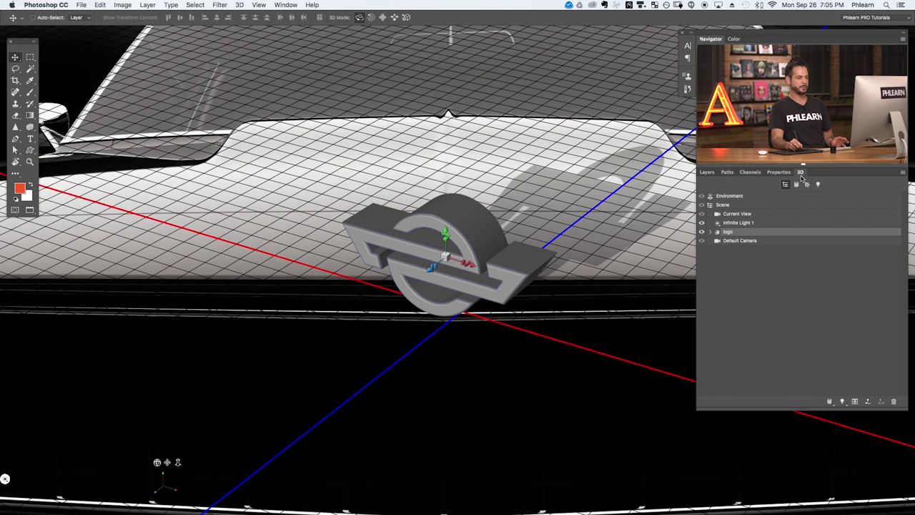
# - Select the Scene and look over its coordinate and render settings
pyautogui.click(758, 206)
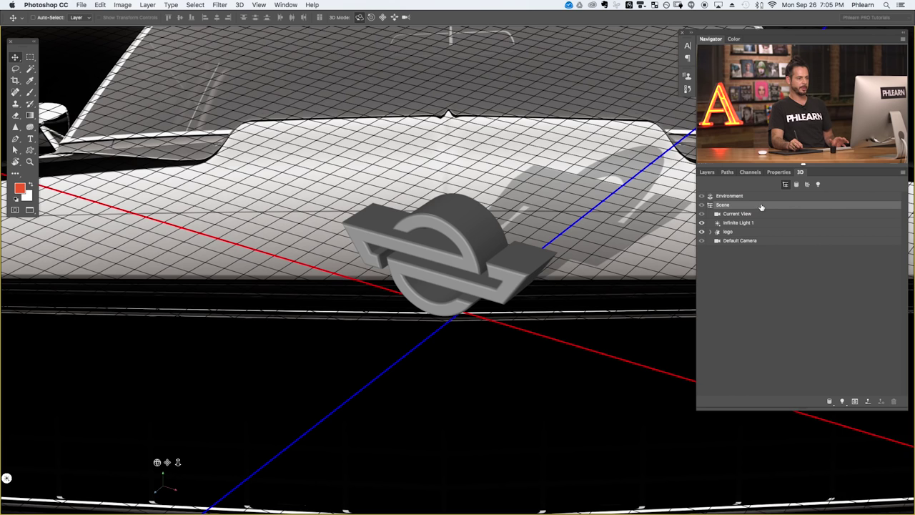
pyautogui.click(779, 172)
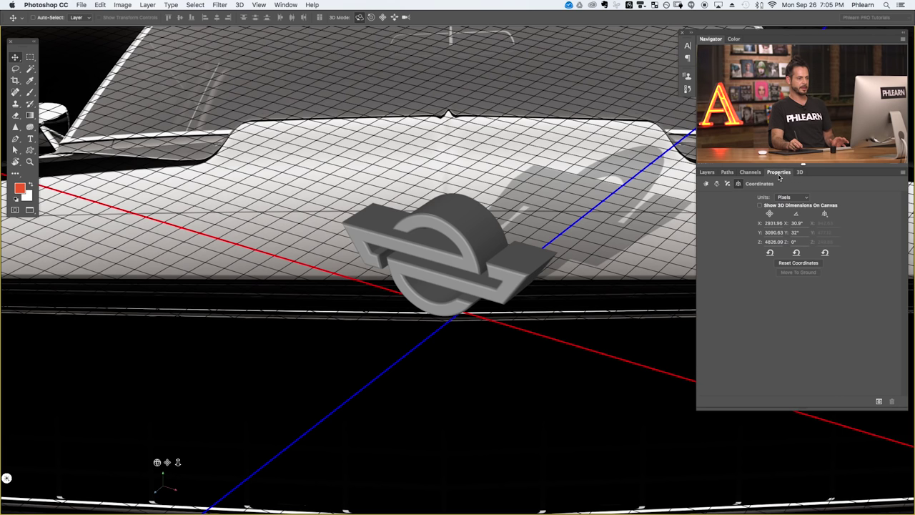
pyautogui.click(707, 184)
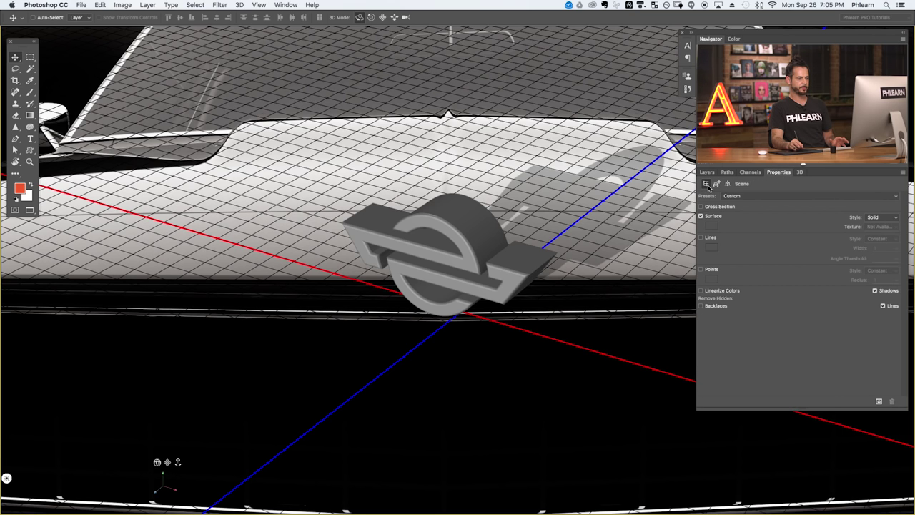
pyautogui.click(800, 173)
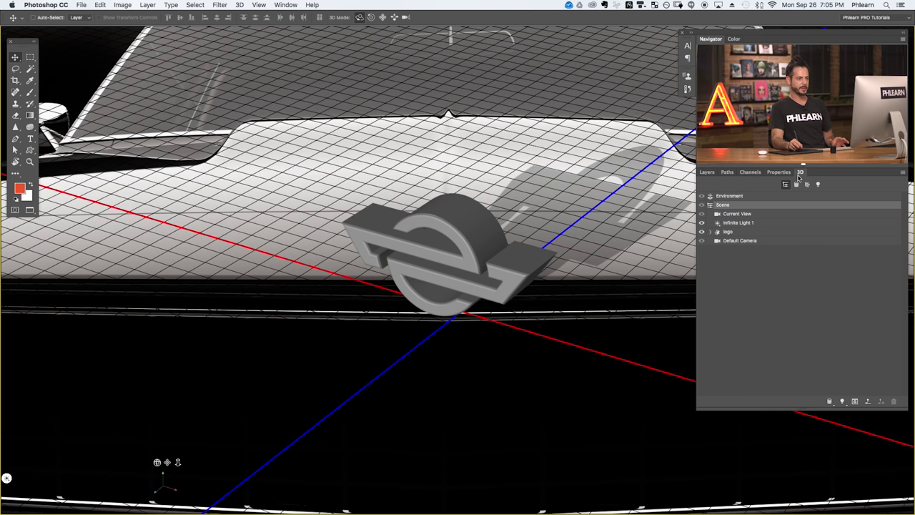
# - Set the Environment's ground-plane shadow opacity to 79%, then reselect the logo mesh
pyautogui.click(759, 198)
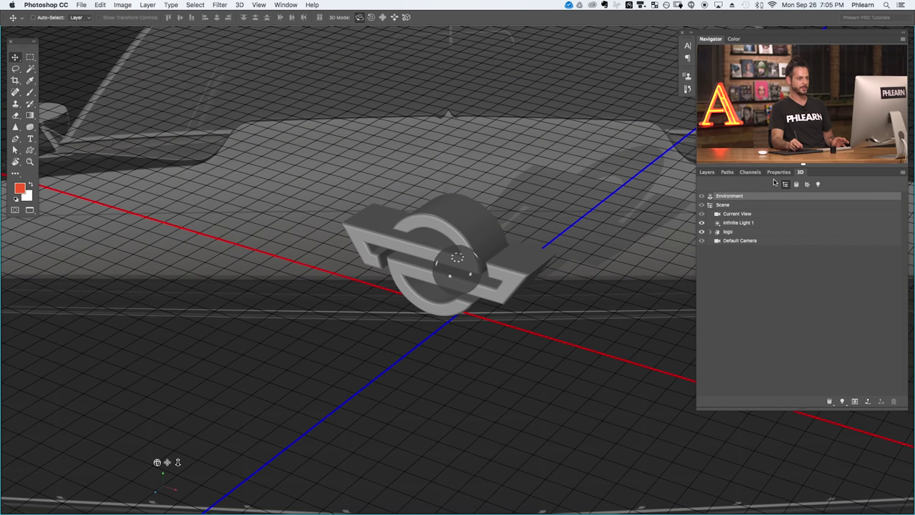
pyautogui.click(779, 173)
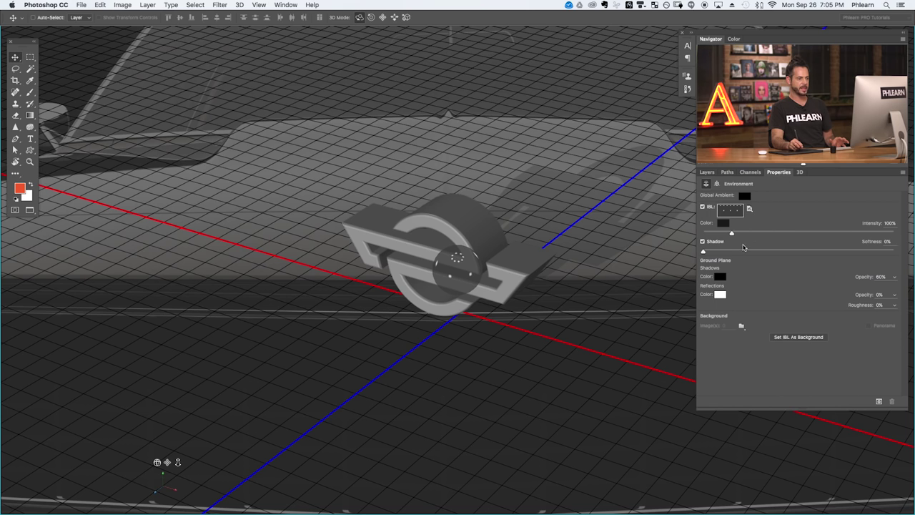
pyautogui.click(702, 242)
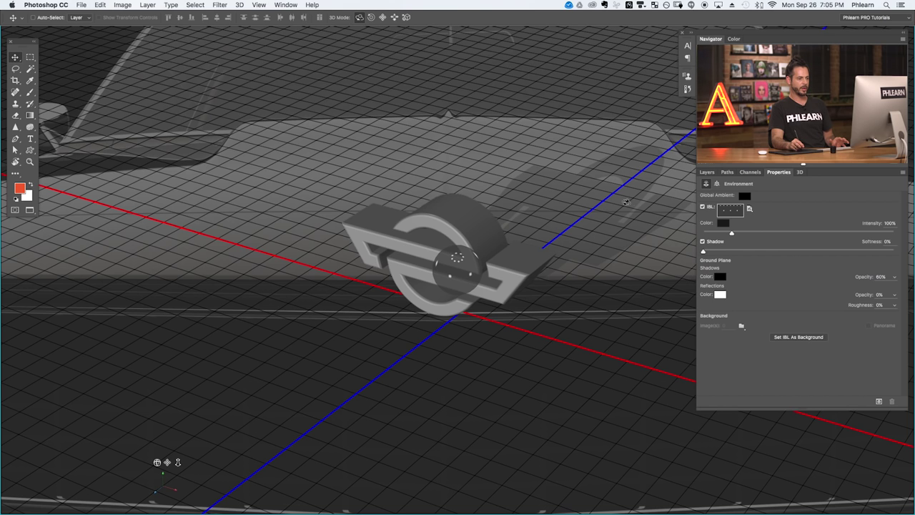
pyautogui.click(896, 280)
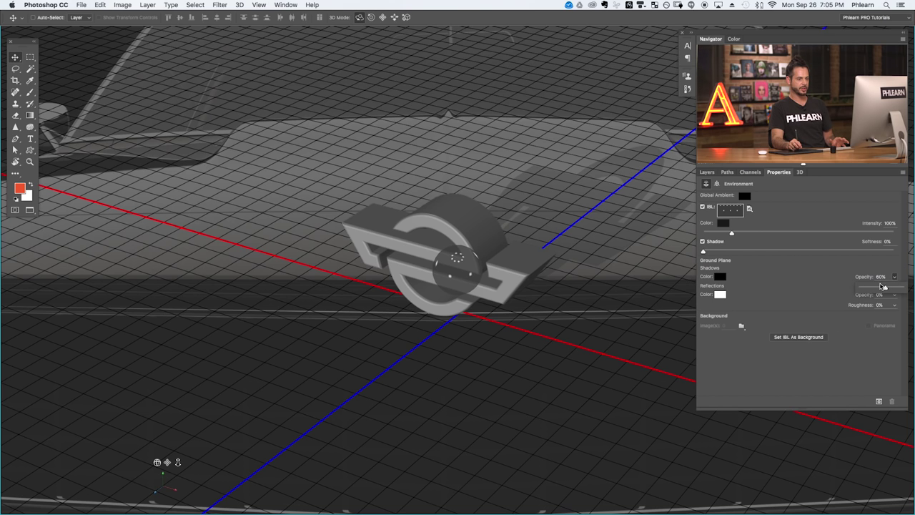
pyautogui.moveTo(885, 287)
pyautogui.mouseDown()
pyautogui.moveTo(876, 286)
pyautogui.moveTo(899, 284)
pyautogui.moveTo(866, 285)
pyautogui.moveTo(893, 288)
pyautogui.mouseUp()
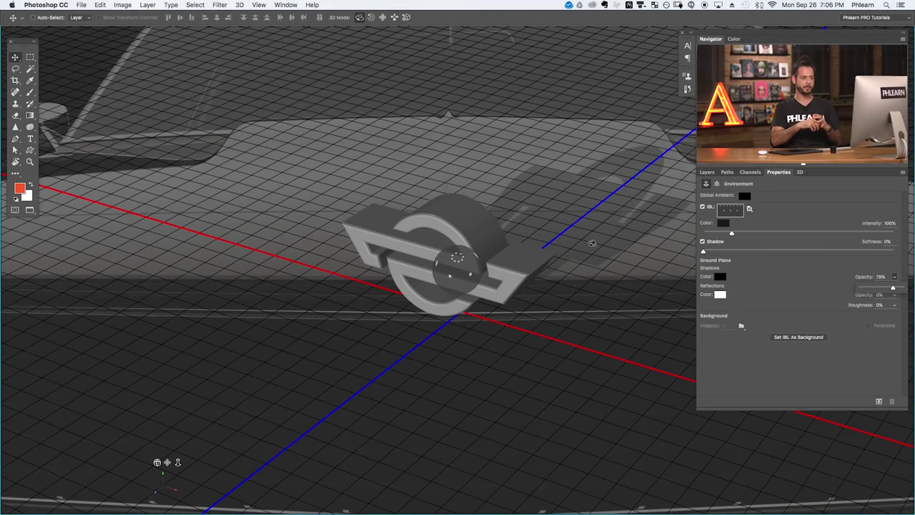
pyautogui.click(801, 173)
pyautogui.click(741, 232)
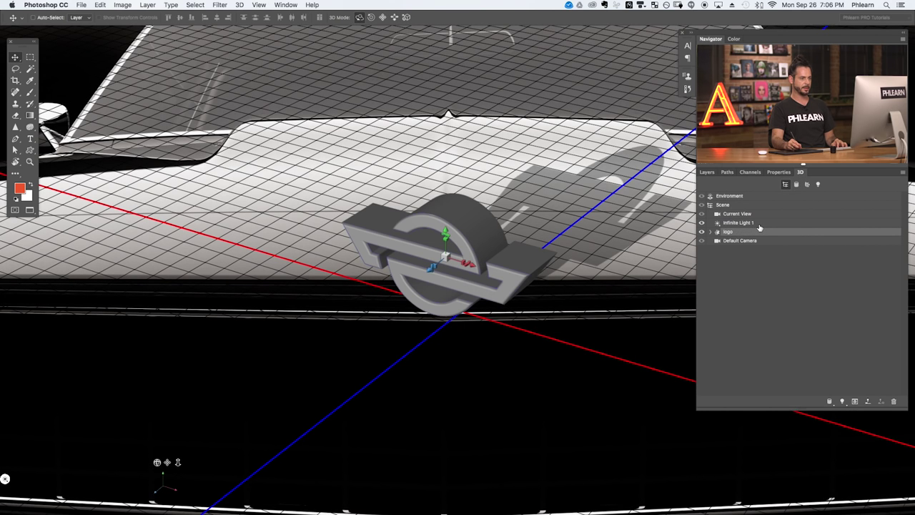
# - Test-rotate the logo freely and about Y and Z, resetting those rotations to 0°
pyautogui.click(778, 173)
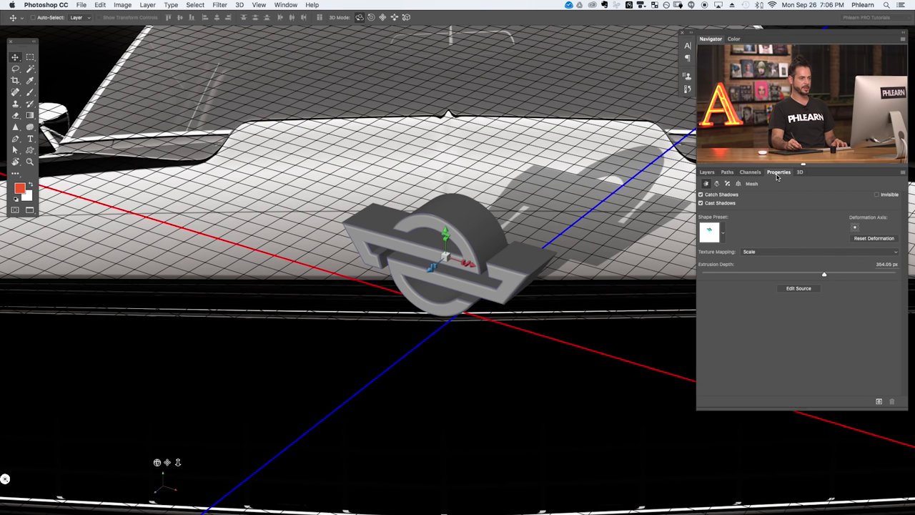
pyautogui.click(738, 184)
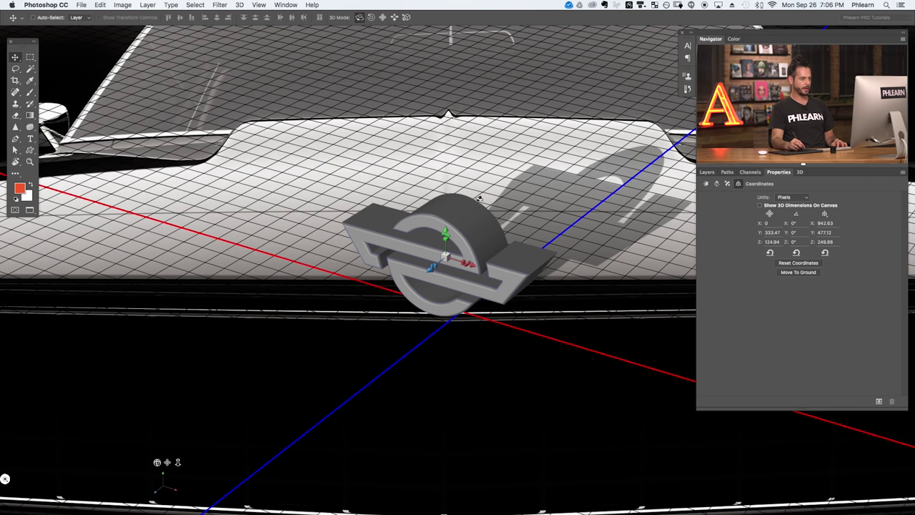
pyautogui.moveTo(479, 199); pyautogui.dragTo(658, 5)
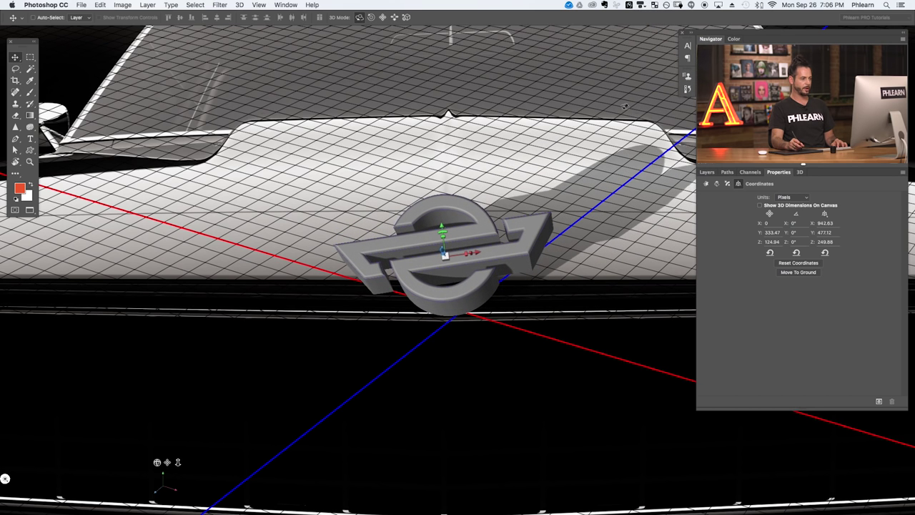
pyautogui.click(796, 253)
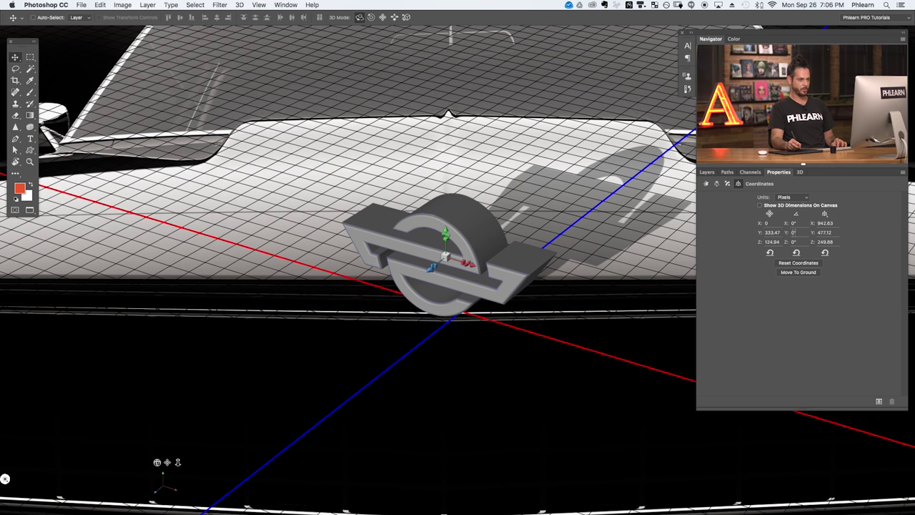
pyautogui.moveTo(787, 236); pyautogui.dragTo(817, 244)
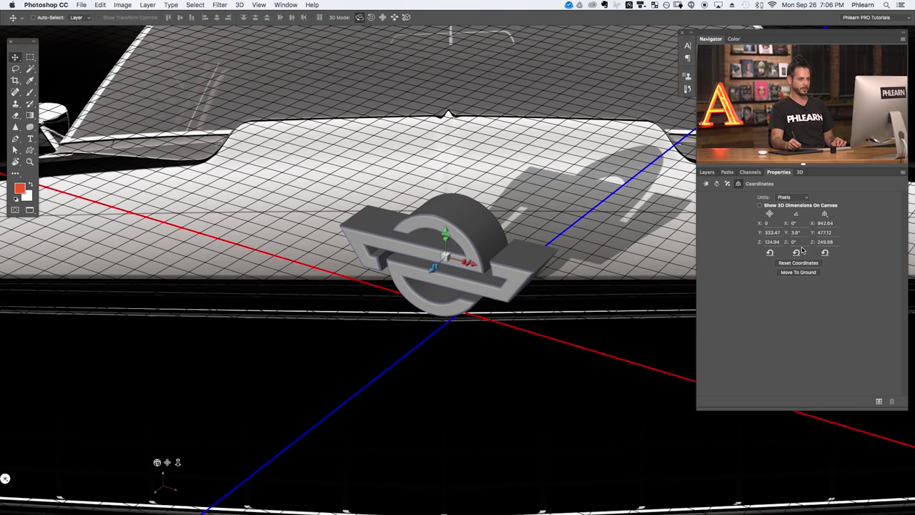
pyautogui.click(796, 252)
pyautogui.moveTo(786, 244); pyautogui.dragTo(814, 263)
pyautogui.click(797, 253)
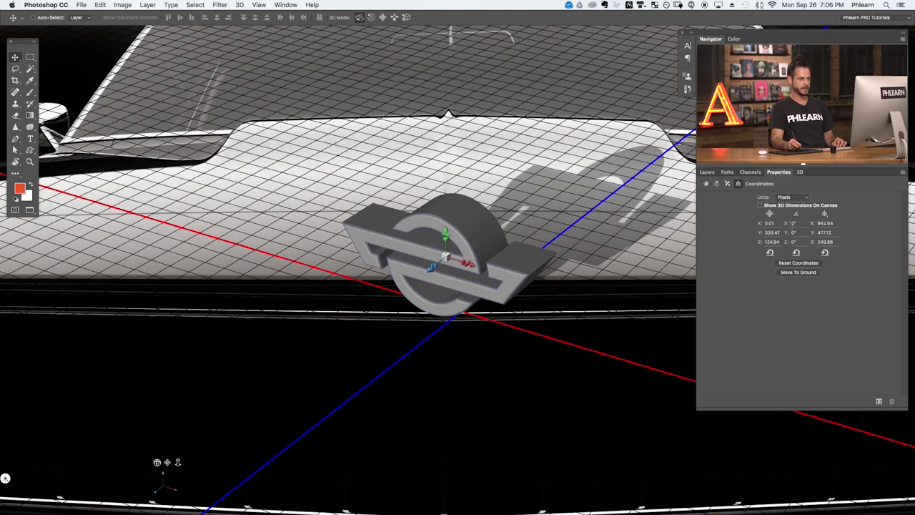
pyautogui.moveTo(793, 223); pyautogui.dragTo(897, 223)
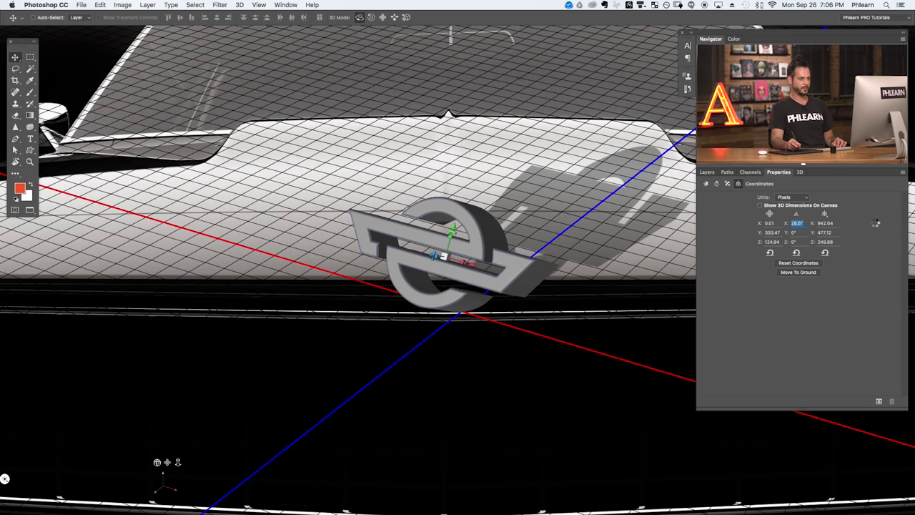
pyautogui.moveTo(792, 223); pyautogui.dragTo(808, 223)
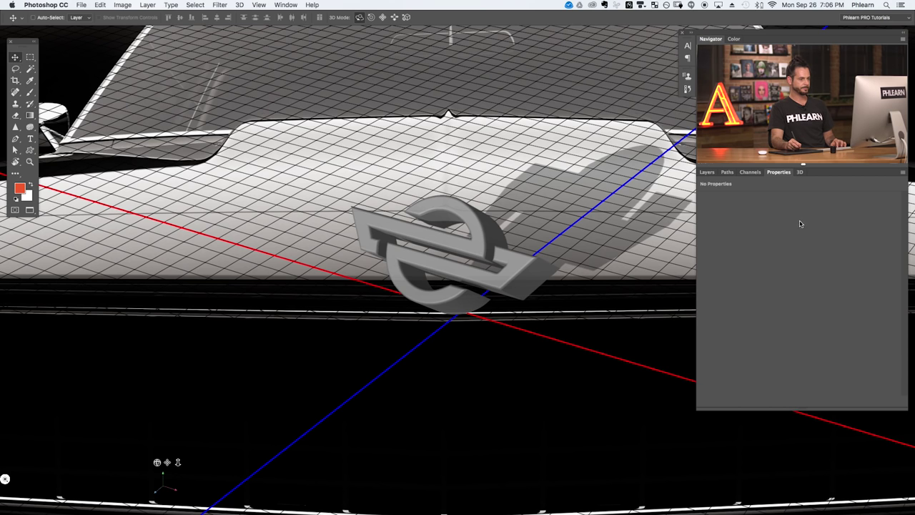
# - Enter 90 as the logo's X rotation in Coordinates
pyautogui.click(800, 172)
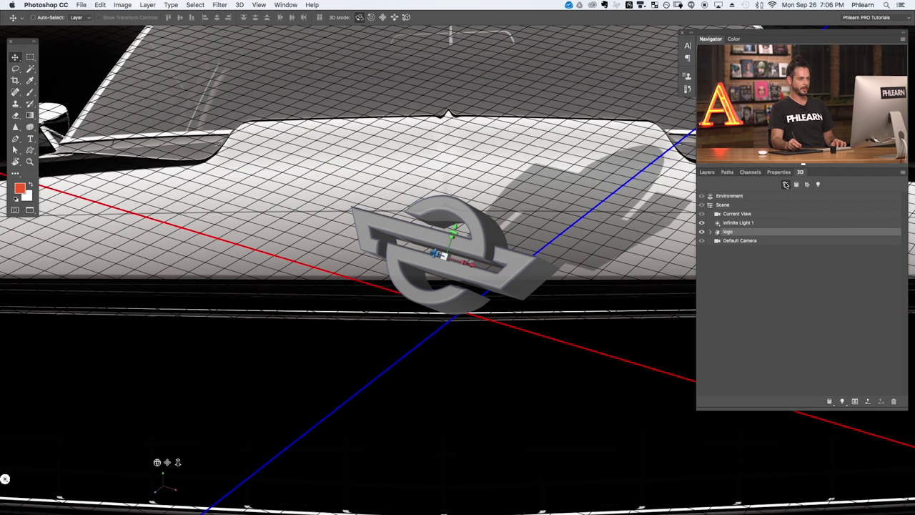
pyautogui.click(780, 172)
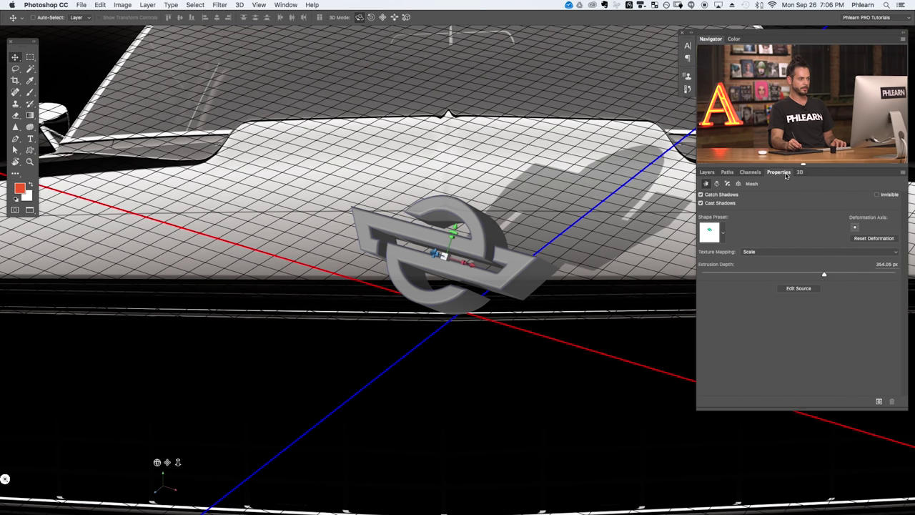
pyautogui.click(738, 183)
pyautogui.click(789, 223)
pyautogui.write('90')
pyautogui.press('Return')
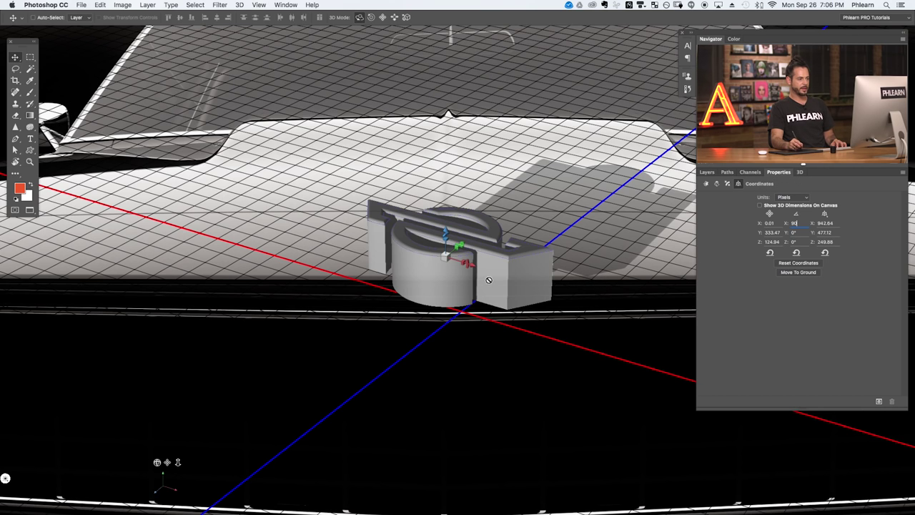
pyautogui.click(800, 173)
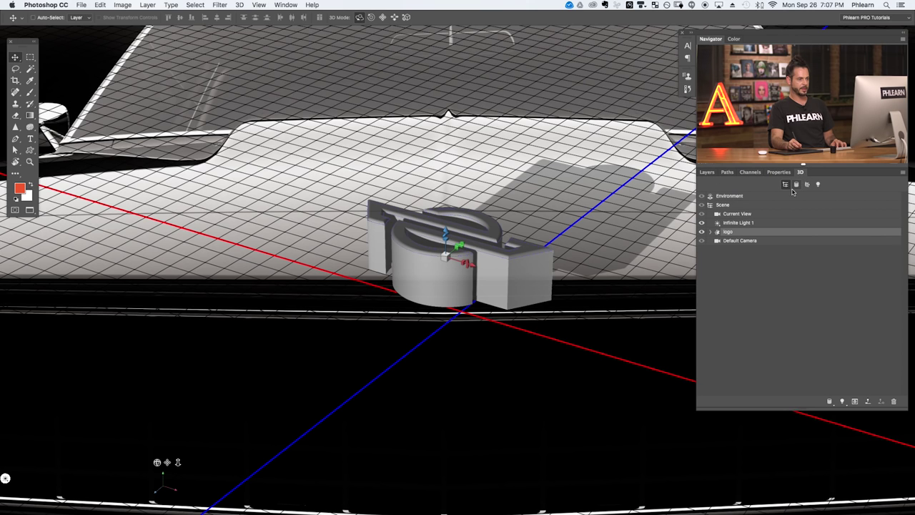
# - Drag the Mesh Extrusion Depth slider down from 354.05 px to 48.84 px
pyautogui.click(778, 172)
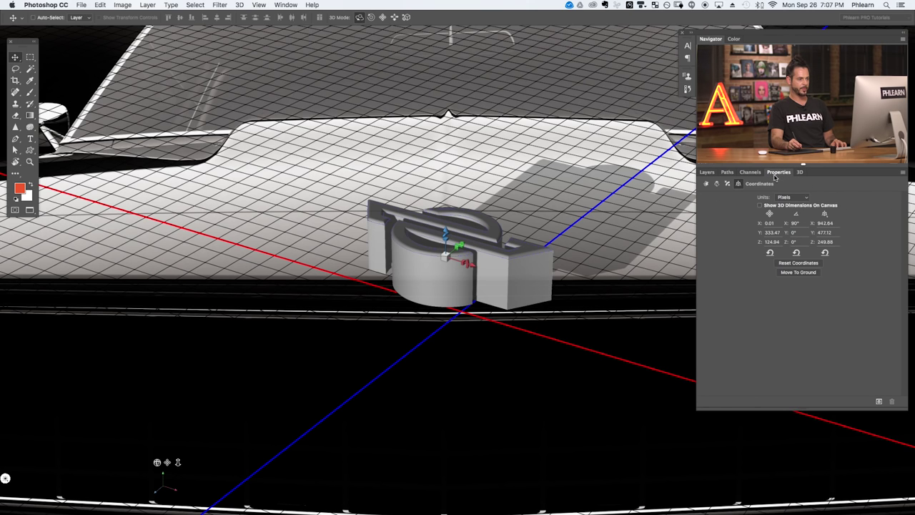
pyautogui.click(707, 184)
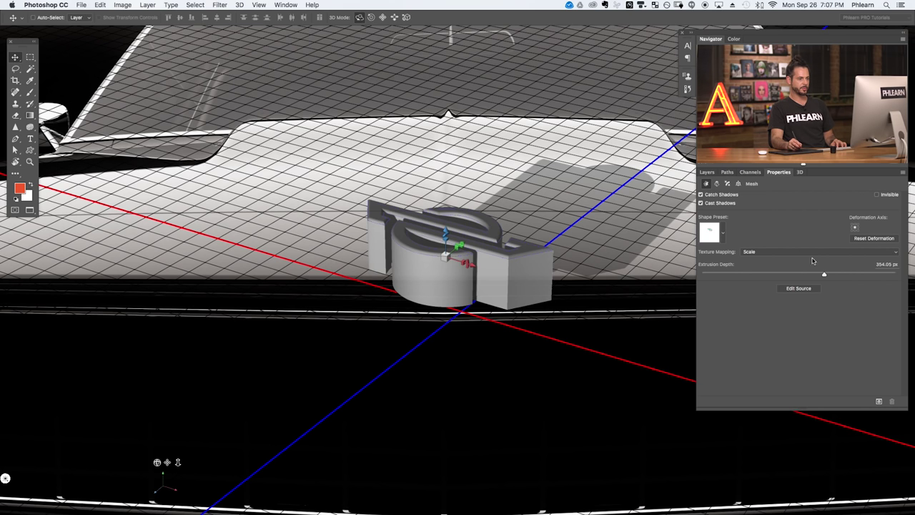
pyautogui.moveTo(824, 276); pyautogui.dragTo(802, 273)
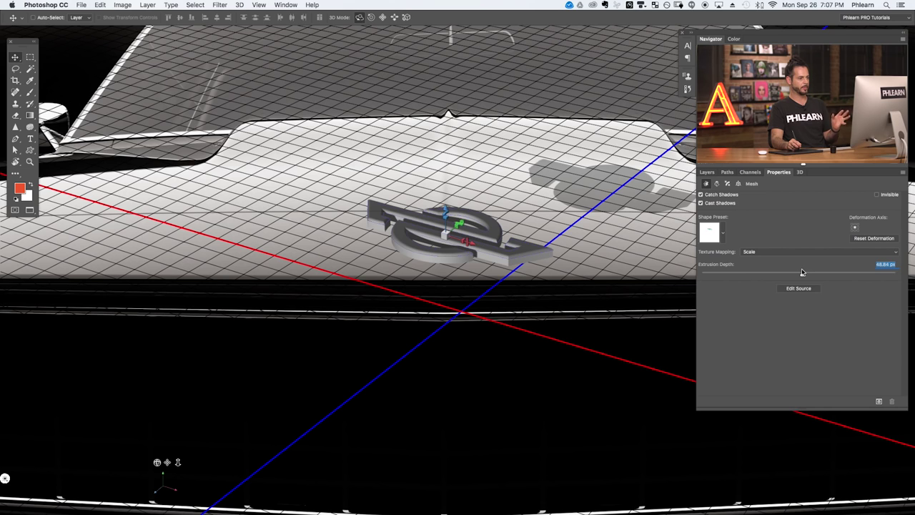
pyautogui.click(738, 184)
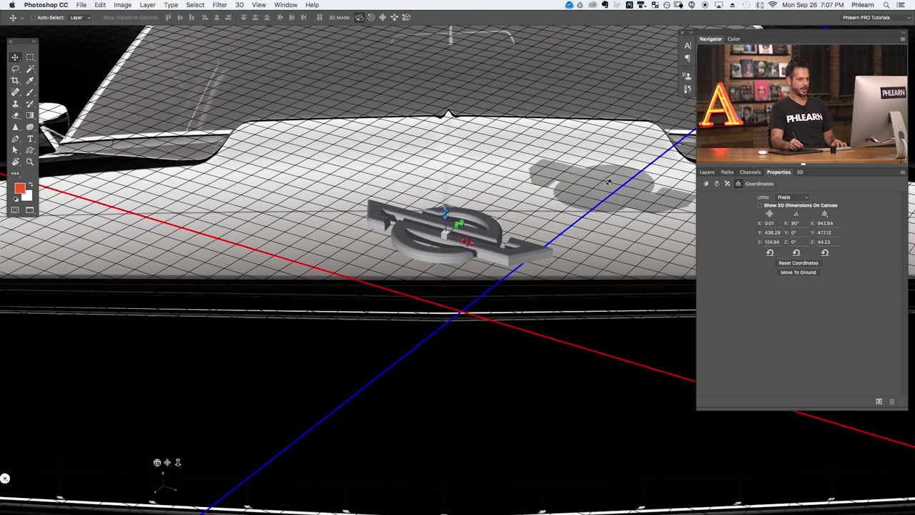
# - Apply Move To Ground to rest the logo on the ground plane, then show the layer list
pyautogui.click(797, 272)
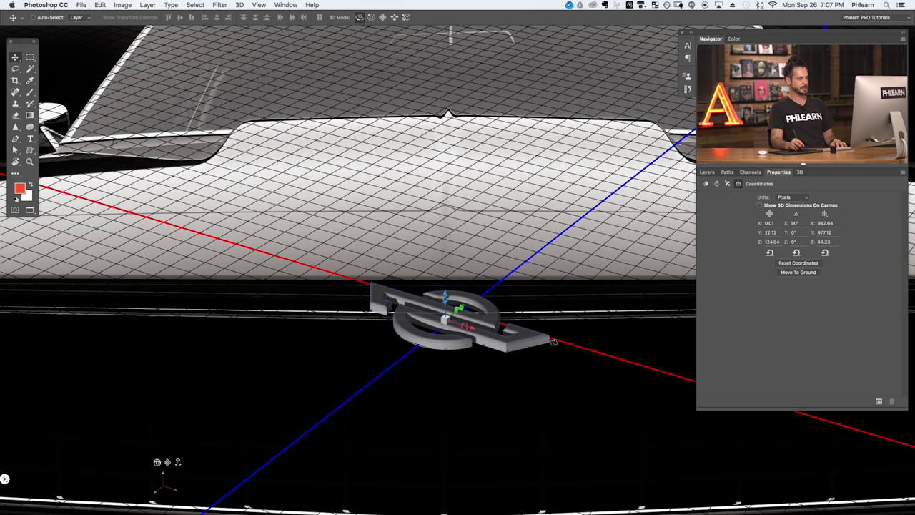
pyautogui.click(706, 173)
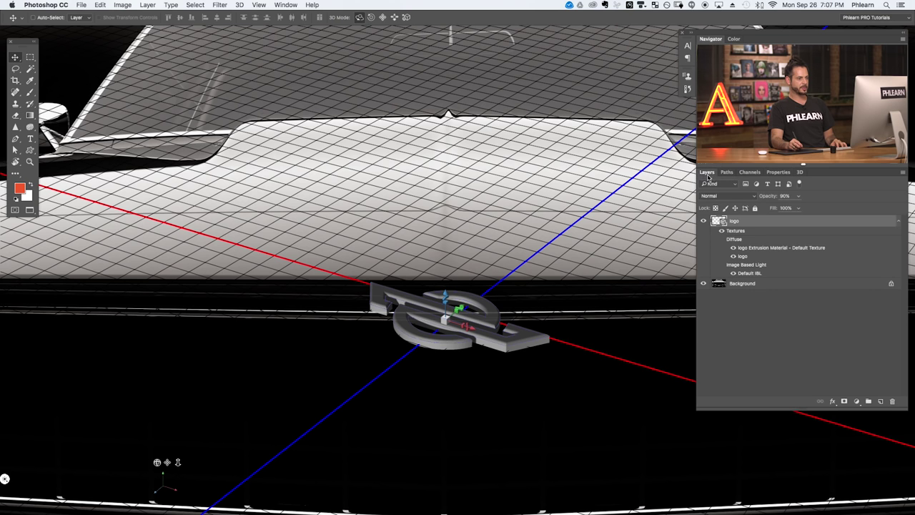
# - View the badge against the whole car photo, then reselect the logo 3D layer
pyautogui.click(758, 284)
pyautogui.scroll(-5, 570, 298)
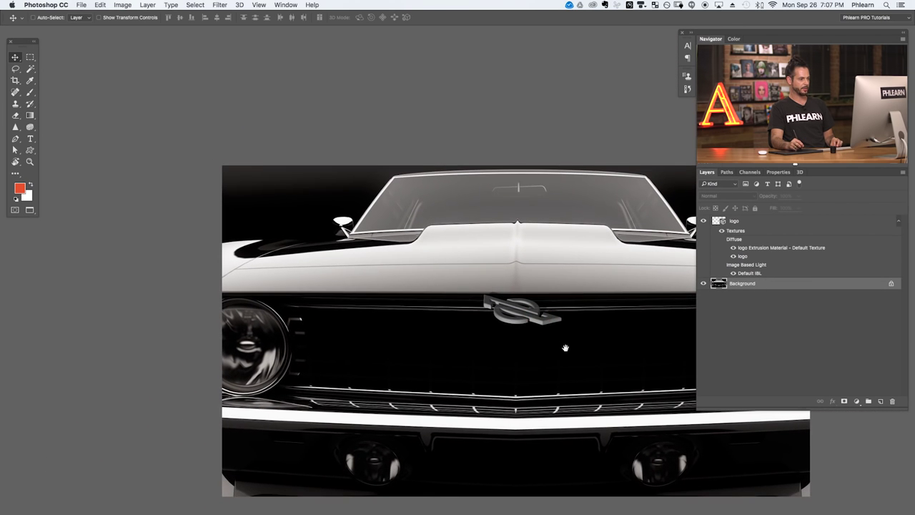
pyautogui.moveTo(566, 348); pyautogui.dragTo(493, 298)
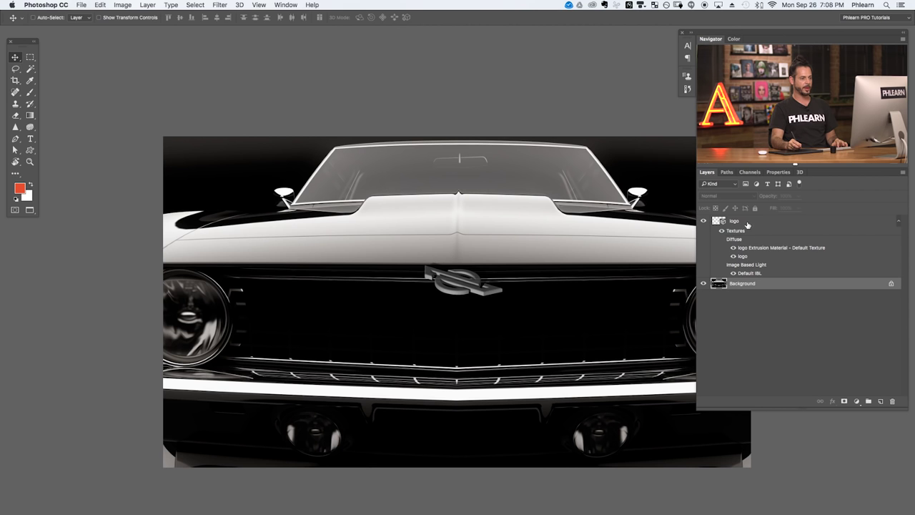
pyautogui.click(747, 223)
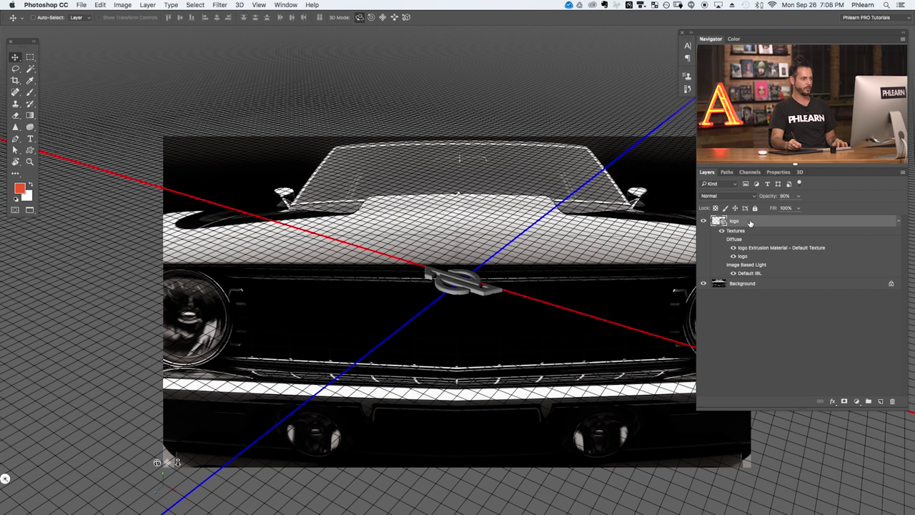
# - Reset the Current View camera's X and Y rotation to 0° in Coordinates
pyautogui.click(800, 172)
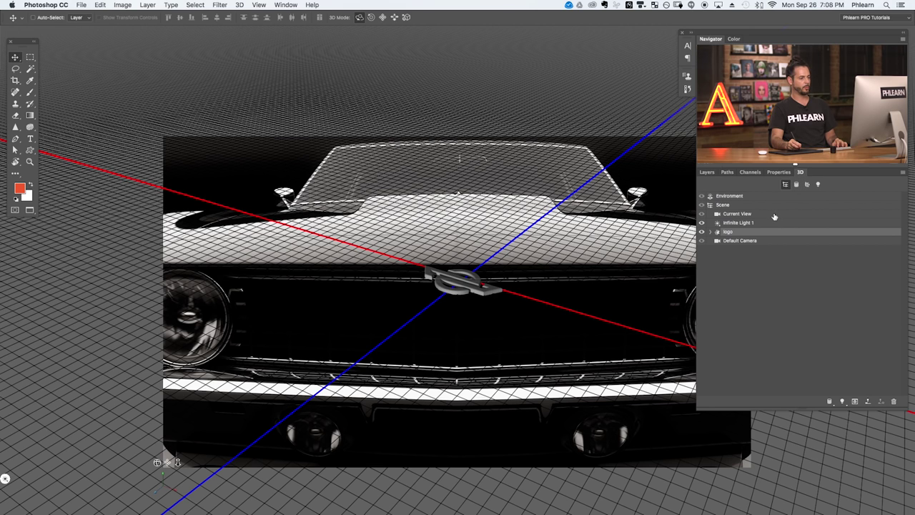
pyautogui.click(472, 285)
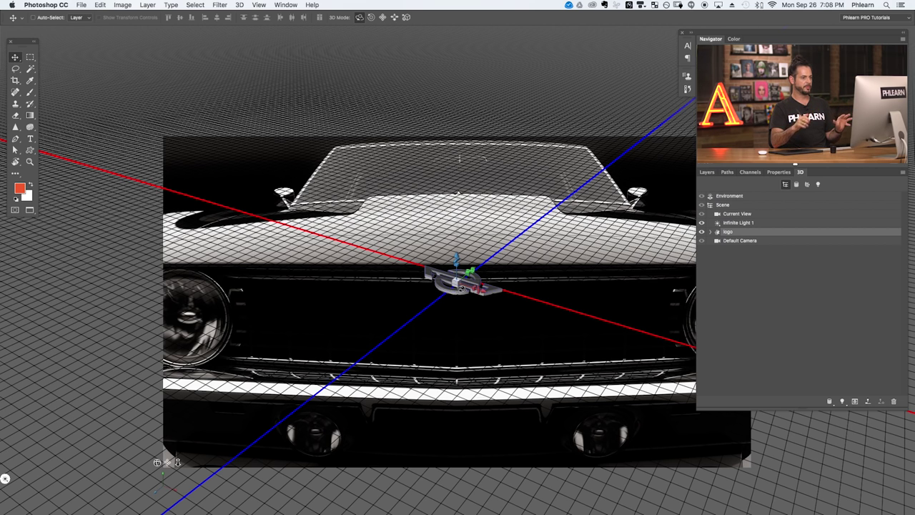
pyautogui.click(740, 213)
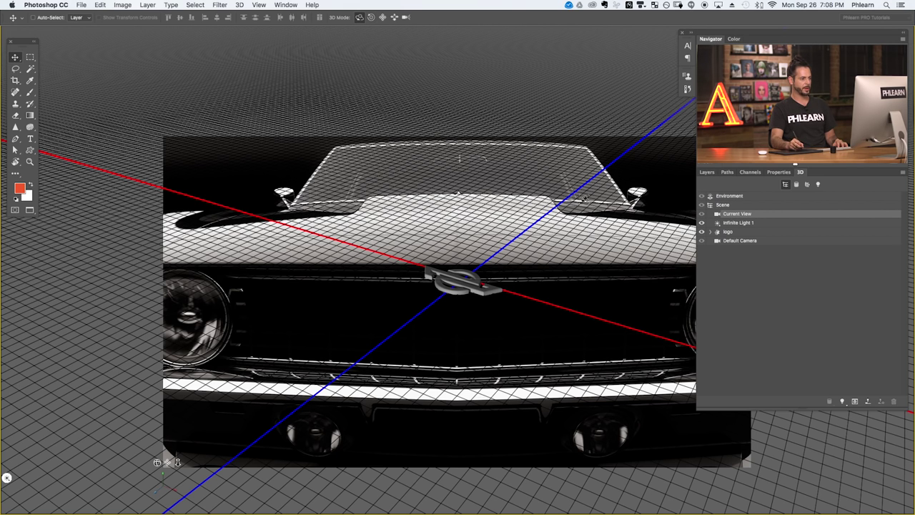
pyautogui.click(777, 173)
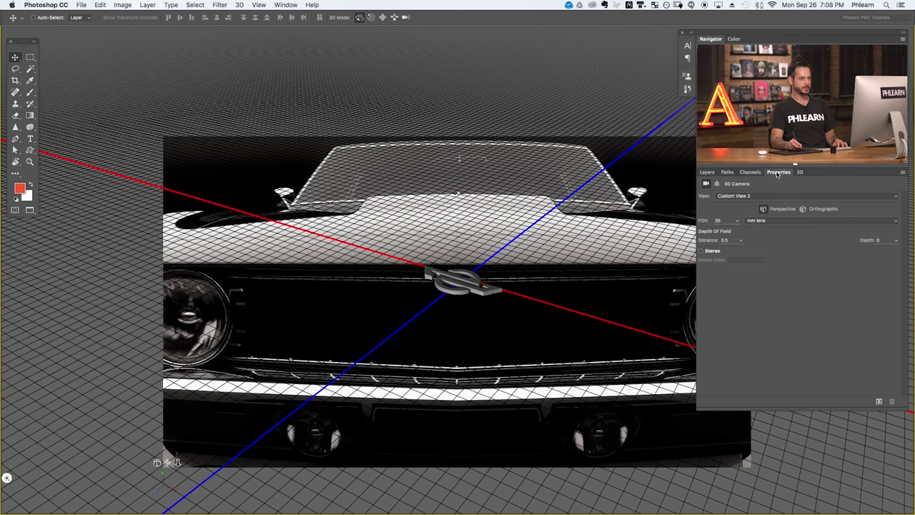
pyautogui.click(800, 173)
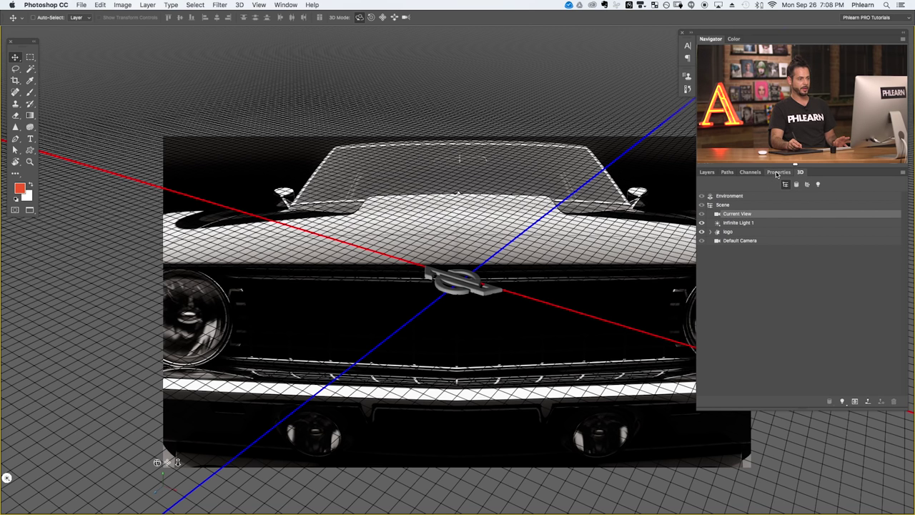
pyautogui.click(777, 173)
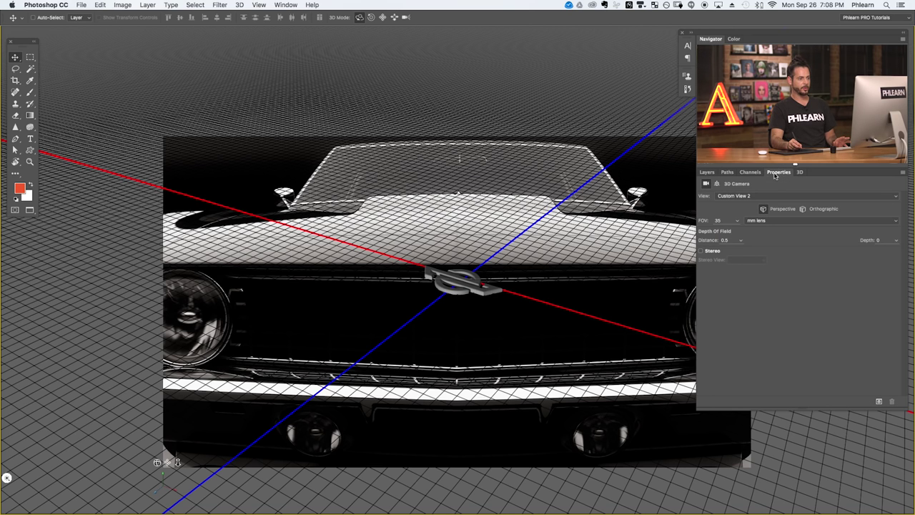
pyautogui.click(717, 184)
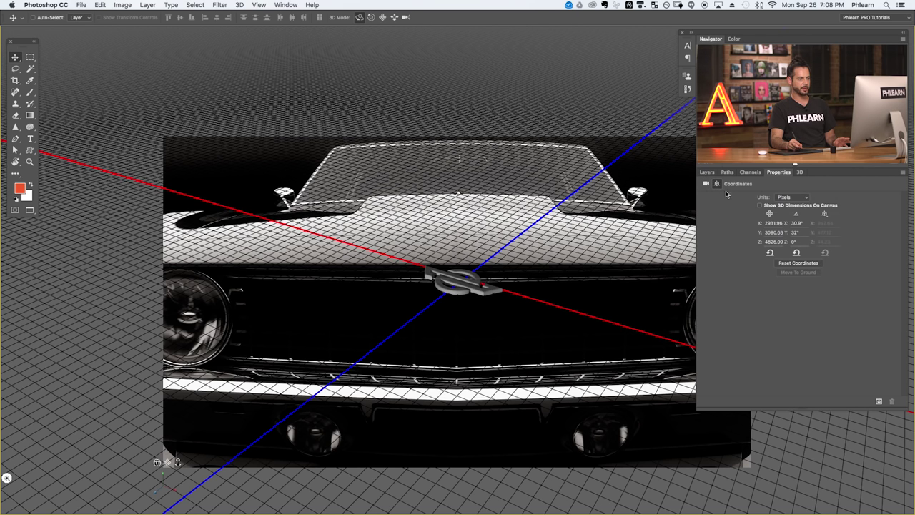
pyautogui.click(796, 254)
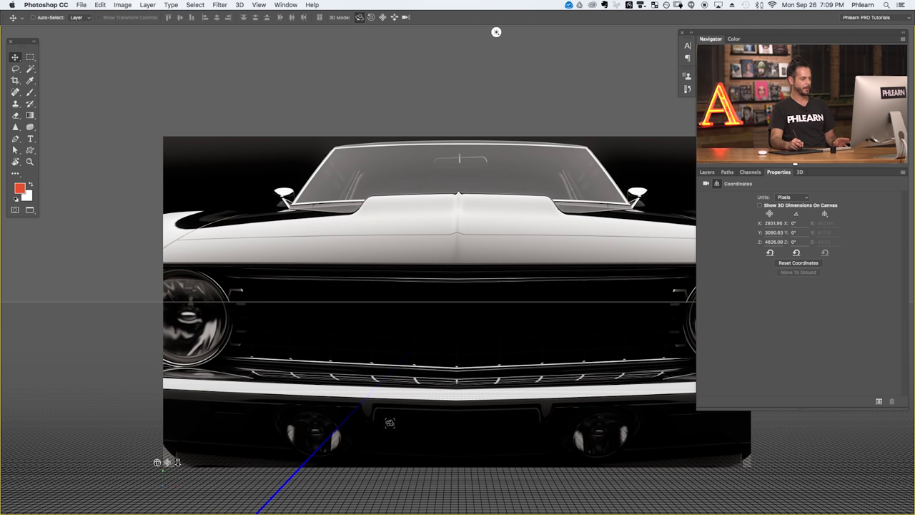
# - Orbit and pan the 3D view to centre the logo badge on the hood
pyautogui.moveTo(496, 32); pyautogui.dragTo(466, 508)
pyautogui.moveTo(288, 327); pyautogui.dragTo(551, 250)
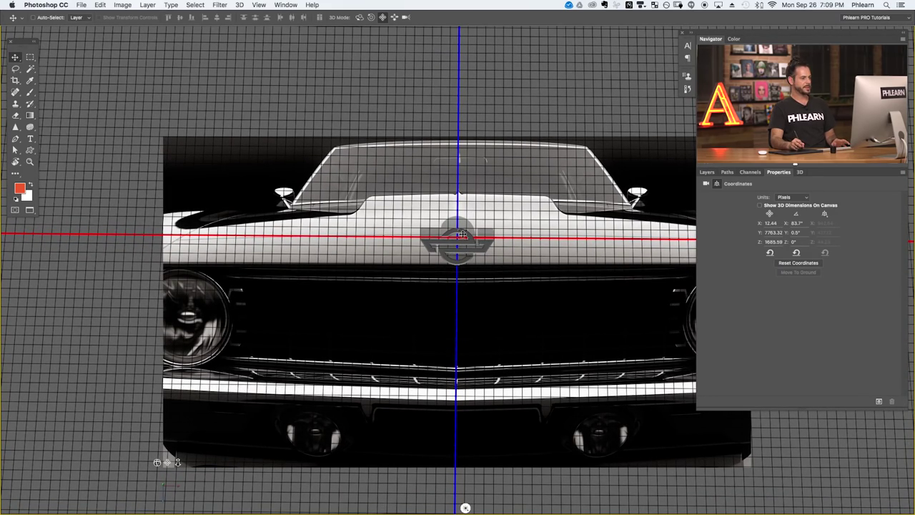
pyautogui.moveTo(317, 165); pyautogui.dragTo(446, 74)
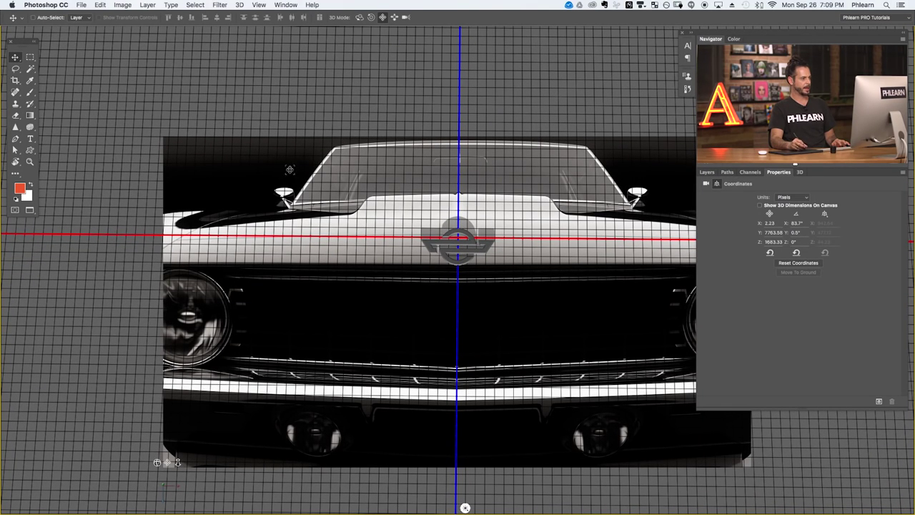
# - Hide the 3D grid, axes and ground plane via View > Show
pyautogui.click(260, 6)
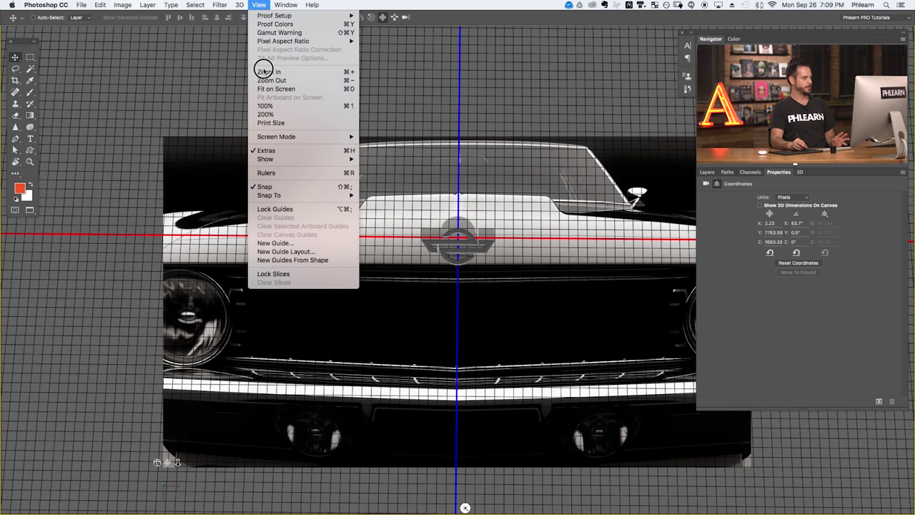
pyautogui.moveTo(284, 158)
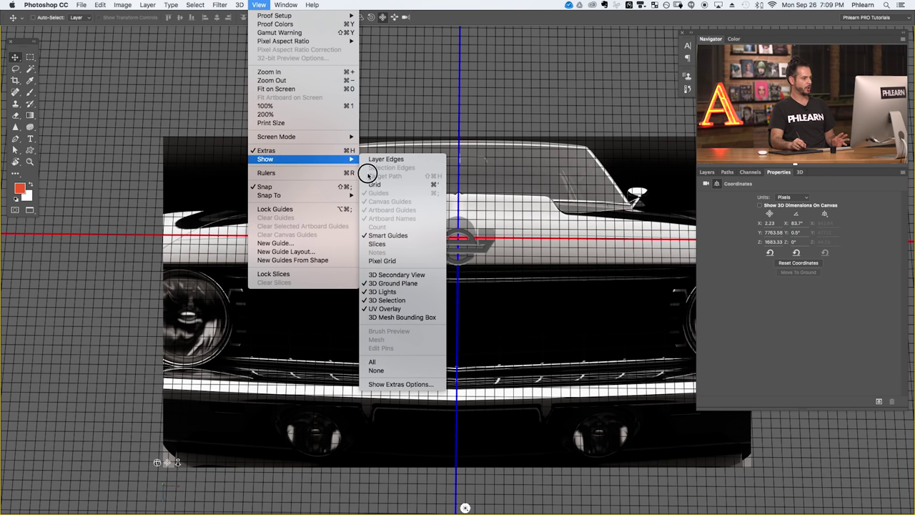
pyautogui.click(401, 291)
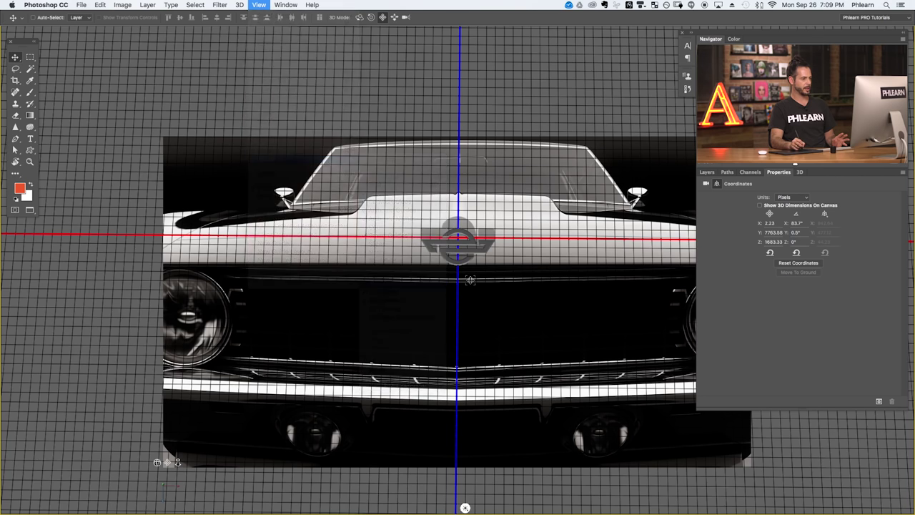
pyautogui.press('super+h')
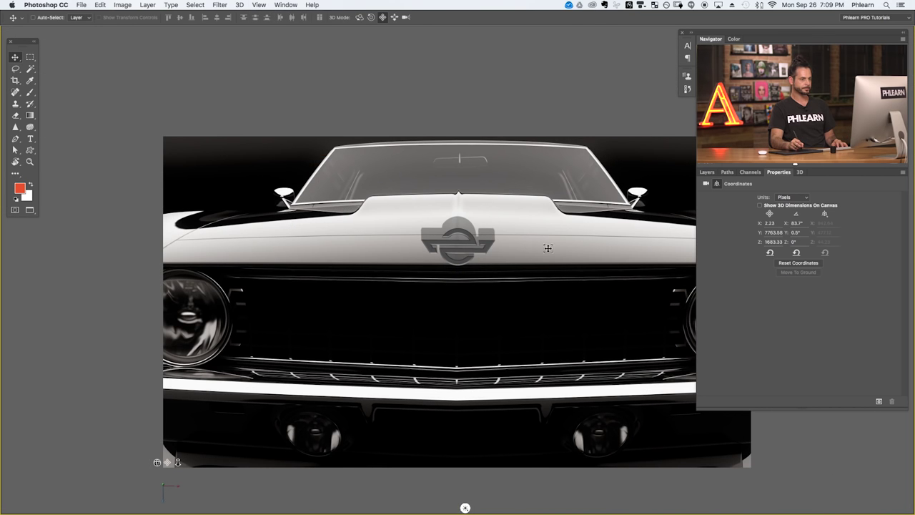
# - Slide the logo back in depth so it sits smaller on the hood
pyautogui.click(800, 173)
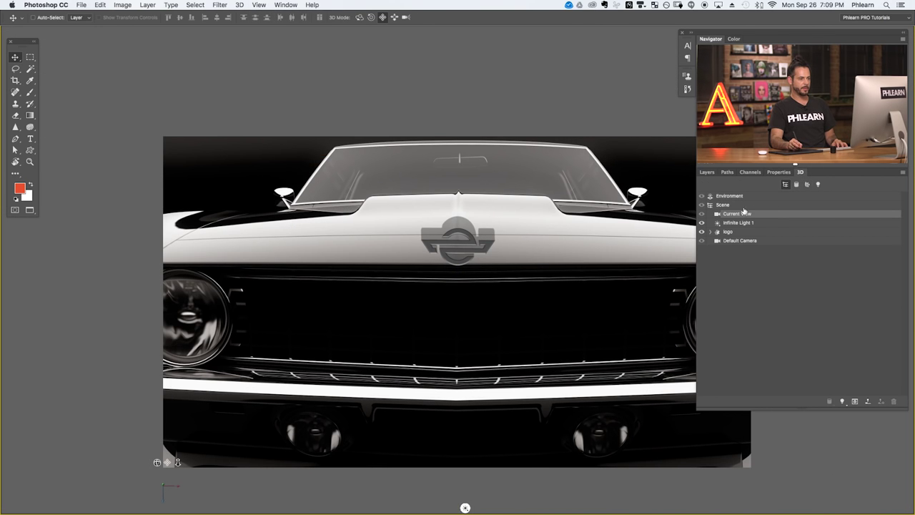
pyautogui.moveTo(476, 284); pyautogui.dragTo(578, 273)
pyautogui.click(394, 17)
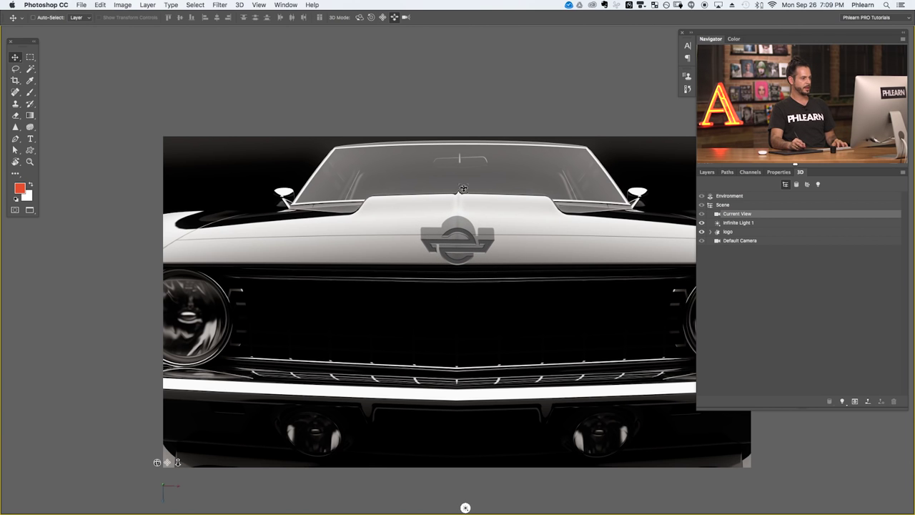
pyautogui.moveTo(494, 278); pyautogui.dragTo(498, 71)
pyautogui.moveTo(486, 267); pyautogui.dragTo(487, 88)
pyautogui.moveTo(476, 250); pyautogui.dragTo(480, 107)
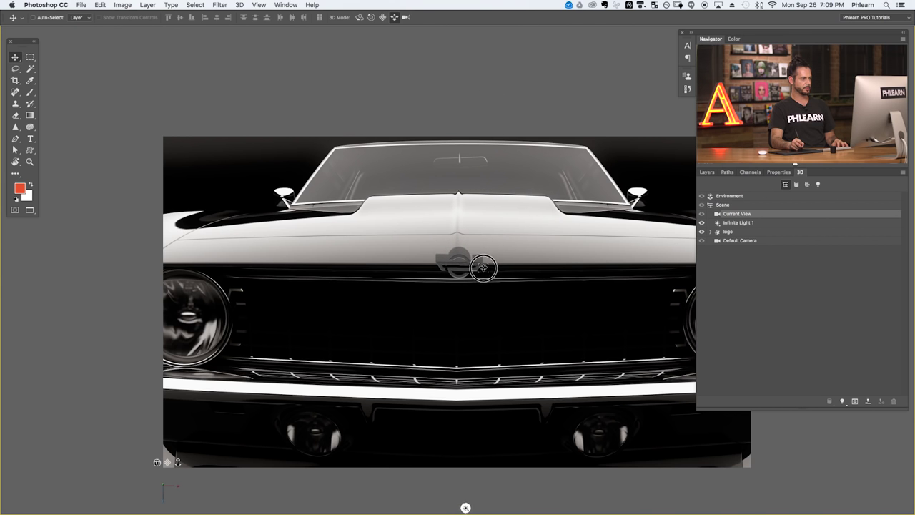
# - Raise the logo to sit just above the grille, zooming in to check
pyautogui.click(383, 17)
pyautogui.moveTo(465, 321); pyautogui.dragTo(460, 221)
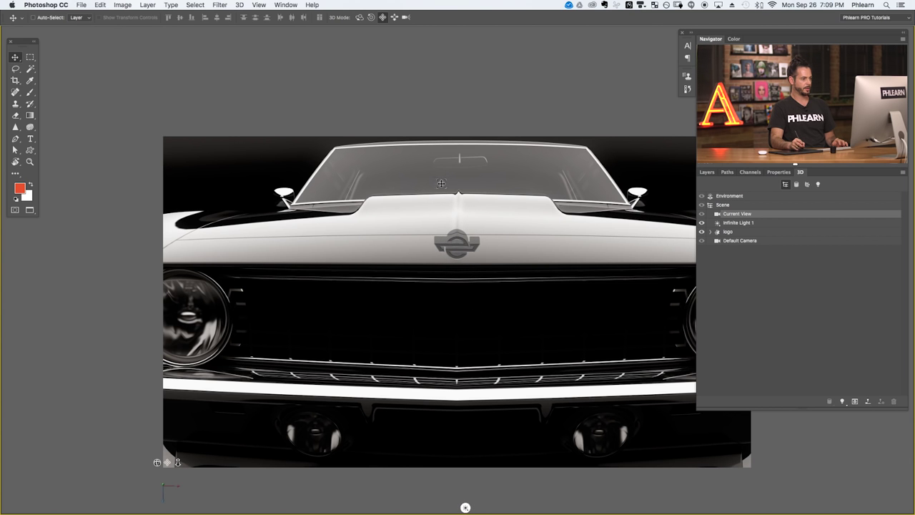
pyautogui.moveTo(473, 242); pyautogui.dragTo(488, 270)
pyautogui.click(395, 18)
pyautogui.moveTo(515, 283); pyautogui.dragTo(522, 89)
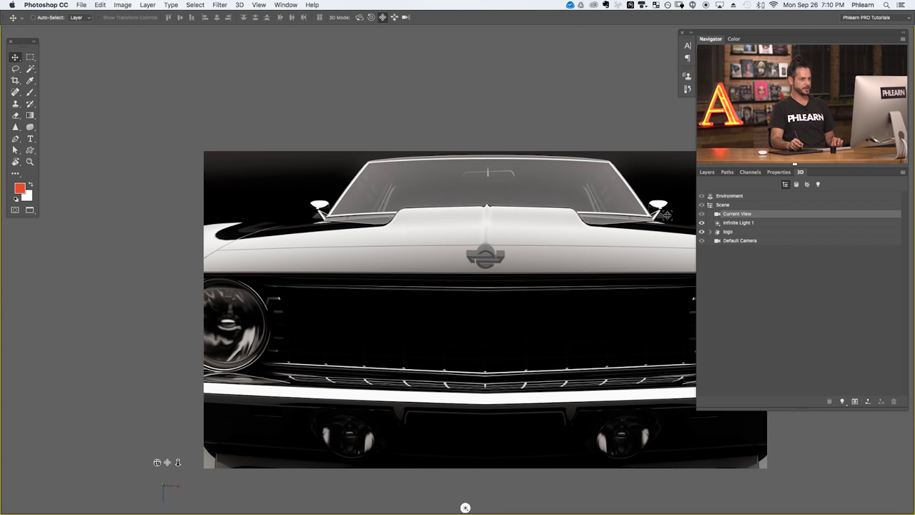
pyautogui.moveTo(506, 256)
pyautogui.mouseDown()
pyautogui.moveTo(565, 228)
pyautogui.moveTo(513, 243)
pyautogui.mouseUp()
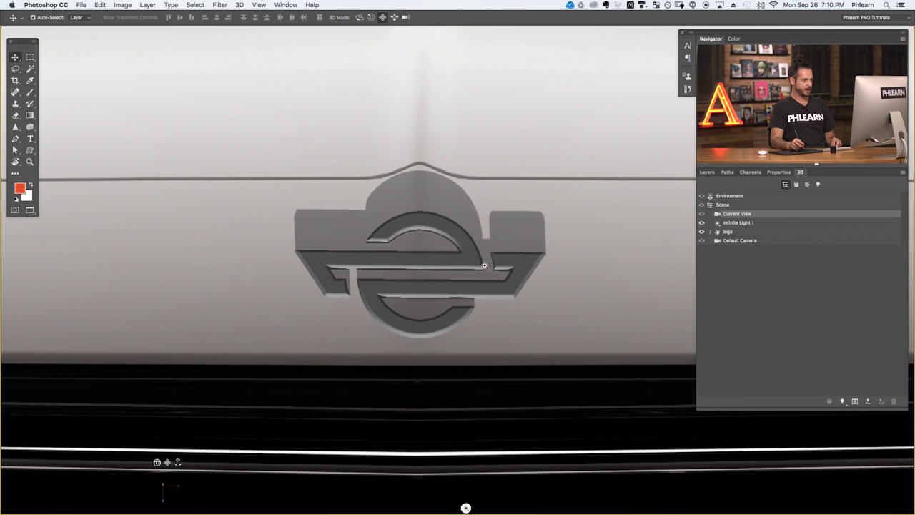
pyautogui.moveTo(514, 269); pyautogui.dragTo(480, 243)
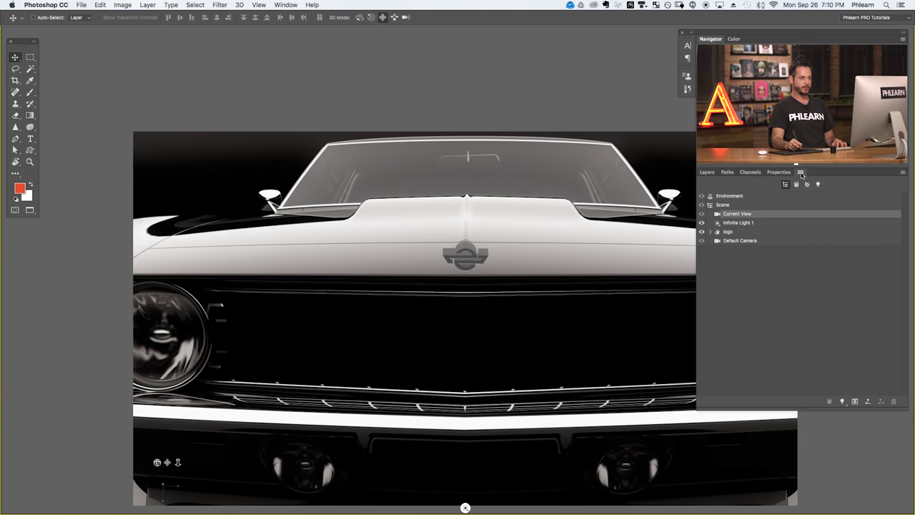
# - Drag Infinite Light 1's widget so the light shines downward across the hood
pyautogui.click(729, 232)
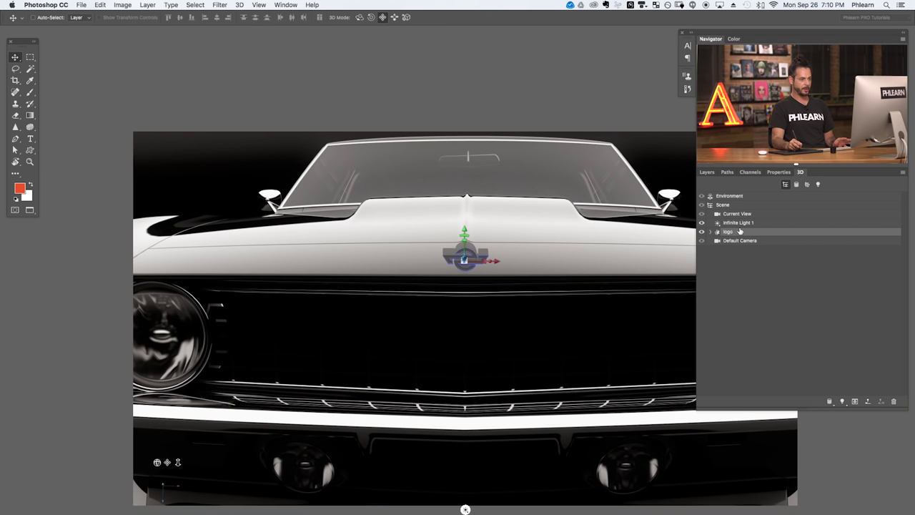
pyautogui.click(751, 215)
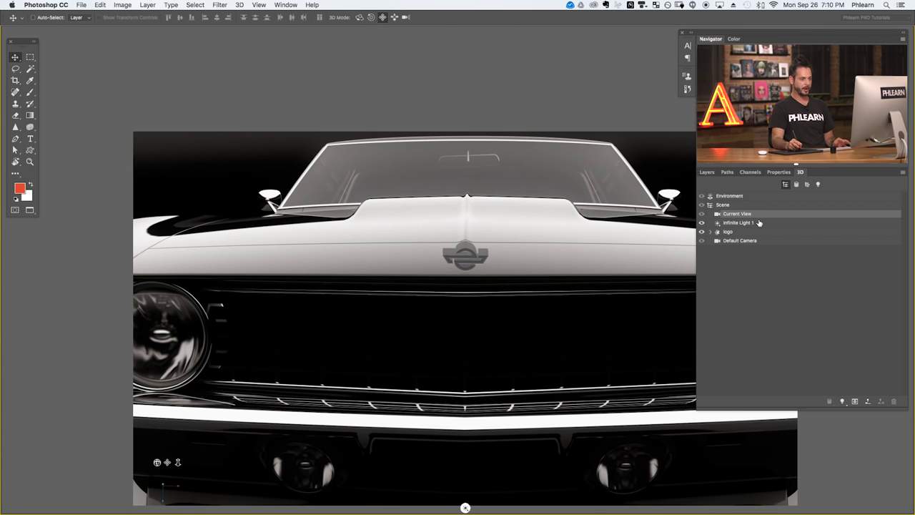
pyautogui.click(749, 224)
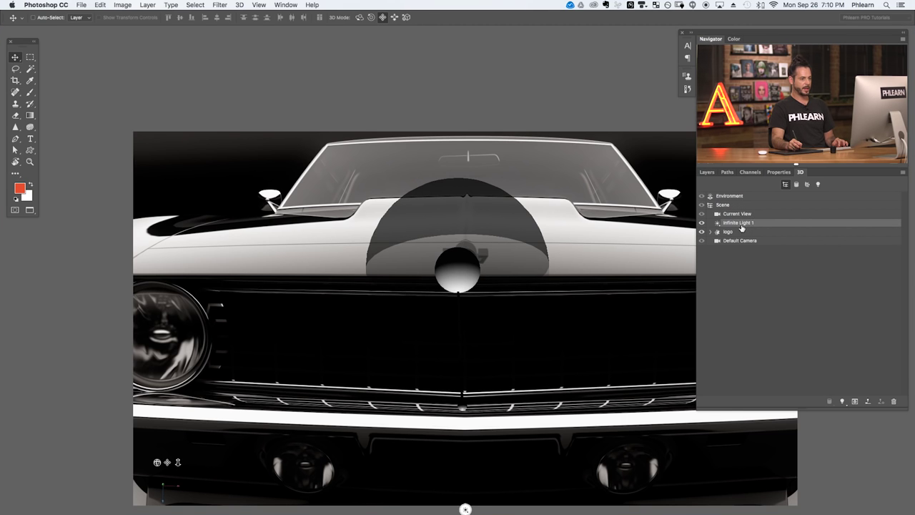
pyautogui.moveTo(593, 276)
pyautogui.mouseDown()
pyautogui.moveTo(589, 293)
pyautogui.moveTo(501, 333)
pyautogui.moveTo(482, 224)
pyautogui.moveTo(474, 274)
pyautogui.moveTo(551, 235)
pyautogui.moveTo(501, 205)
pyautogui.moveTo(379, 284)
pyautogui.moveTo(437, 343)
pyautogui.moveTo(415, 300)
pyautogui.mouseUp()
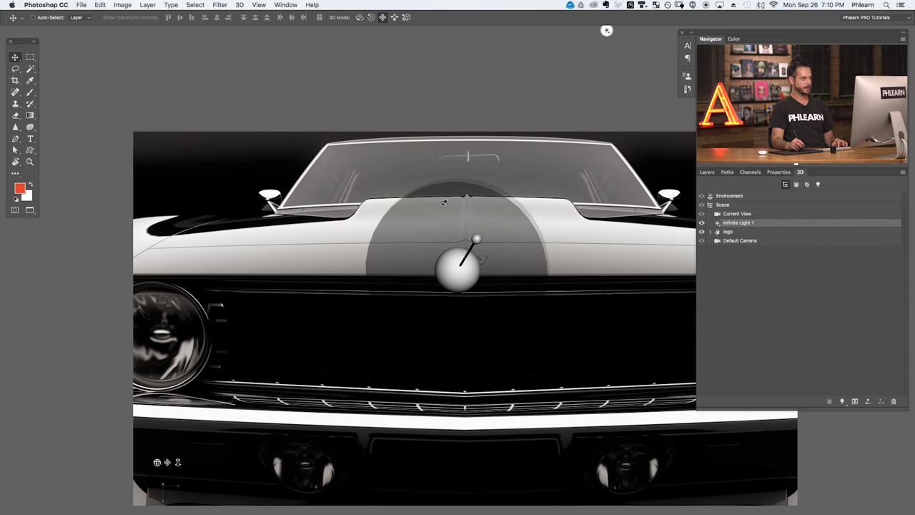
pyautogui.moveTo(457, 258); pyautogui.dragTo(435, 30)
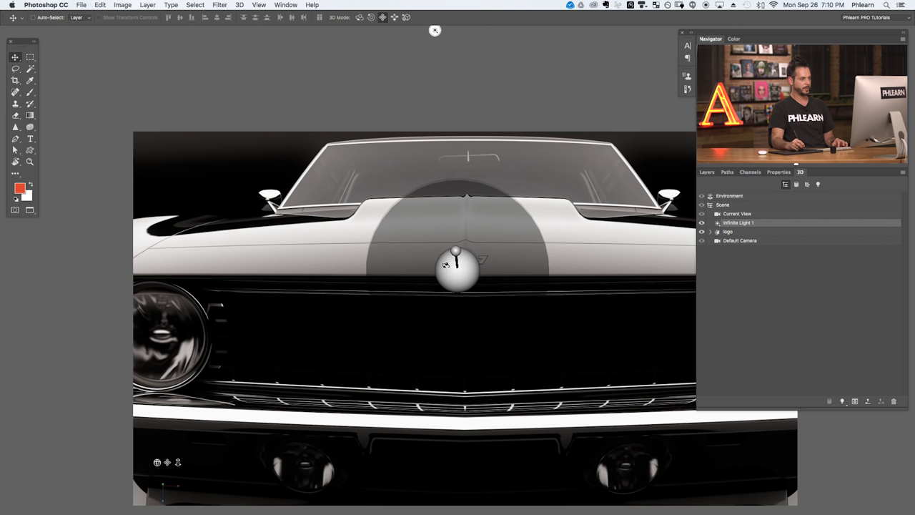
pyautogui.moveTo(501, 279)
pyautogui.mouseDown()
pyautogui.moveTo(367, 265)
pyautogui.moveTo(425, 256)
pyautogui.moveTo(358, 276)
pyautogui.moveTo(316, 235)
pyautogui.moveTo(394, 235)
pyautogui.moveTo(425, 312)
pyautogui.moveTo(288, 321)
pyautogui.moveTo(290, 160)
pyautogui.moveTo(460, 170)
pyautogui.moveTo(449, 269)
pyautogui.mouseUp()
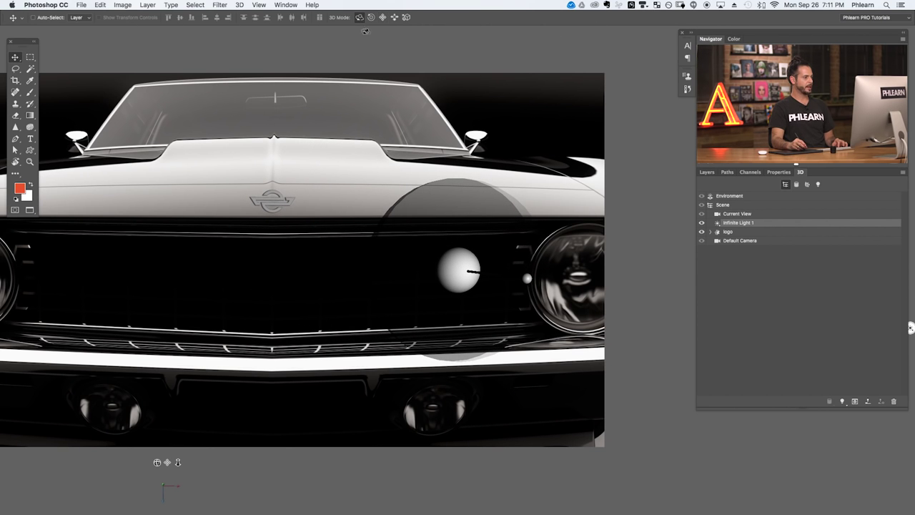
pyautogui.moveTo(432, 260)
pyautogui.mouseDown()
pyautogui.moveTo(462, 164)
pyautogui.moveTo(568, 207)
pyautogui.moveTo(537, 360)
pyautogui.moveTo(326, 387)
pyautogui.moveTo(321, 367)
pyautogui.moveTo(435, 439)
pyautogui.moveTo(476, 384)
pyautogui.moveTo(453, 320)
pyautogui.moveTo(453, 252)
pyautogui.moveTo(394, 194)
pyautogui.moveTo(393, 313)
pyautogui.moveTo(431, 351)
pyautogui.moveTo(431, 384)
pyautogui.moveTo(405, 199)
pyautogui.moveTo(459, 67)
pyautogui.moveTo(482, 90)
pyautogui.moveTo(572, 137)
pyautogui.moveTo(571, 260)
pyautogui.moveTo(505, 349)
pyautogui.moveTo(385, 369)
pyautogui.moveTo(324, 235)
pyautogui.moveTo(370, 167)
pyautogui.moveTo(359, 141)
pyautogui.moveTo(379, 224)
pyautogui.moveTo(388, 429)
pyautogui.moveTo(384, 445)
pyautogui.moveTo(365, 450)
pyautogui.moveTo(372, 363)
pyautogui.moveTo(379, 382)
pyautogui.moveTo(389, 369)
pyautogui.mouseUp()
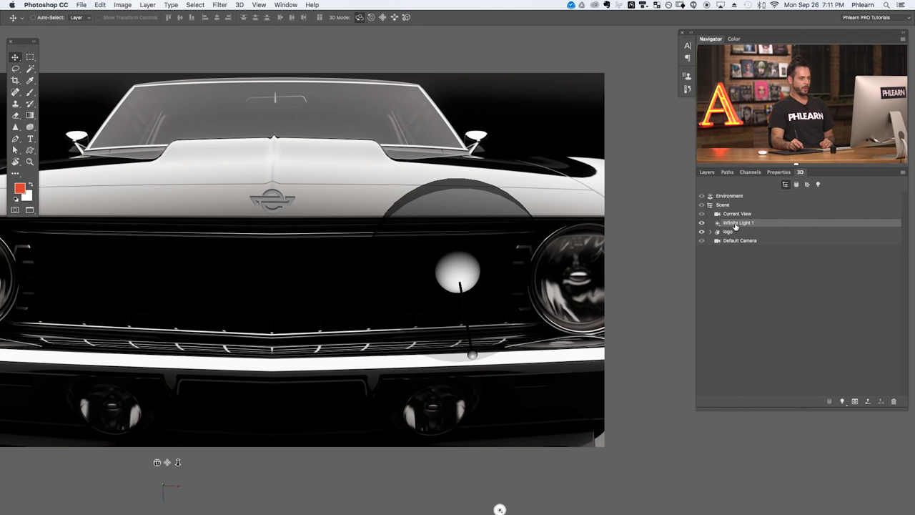
pyautogui.click(778, 172)
pyautogui.click(706, 185)
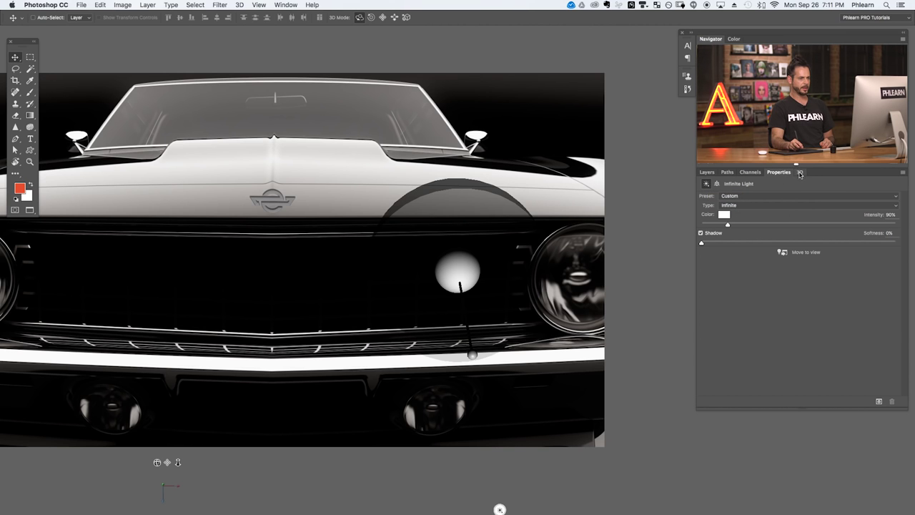
# - Raise the infinite light's intensity to about 138% and turn its shadow on
pyautogui.click(799, 173)
pyautogui.click(778, 172)
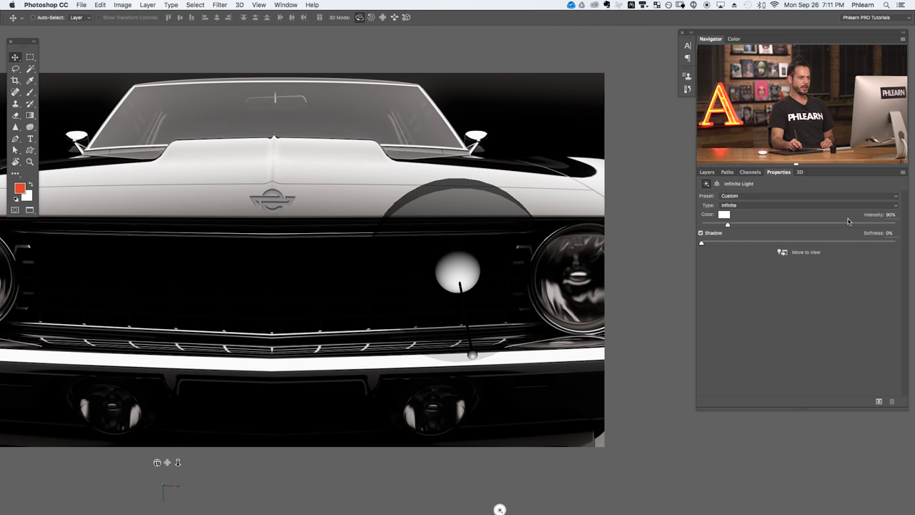
pyautogui.moveTo(728, 227); pyautogui.dragTo(763, 226)
pyautogui.moveTo(770, 221); pyautogui.dragTo(738, 226)
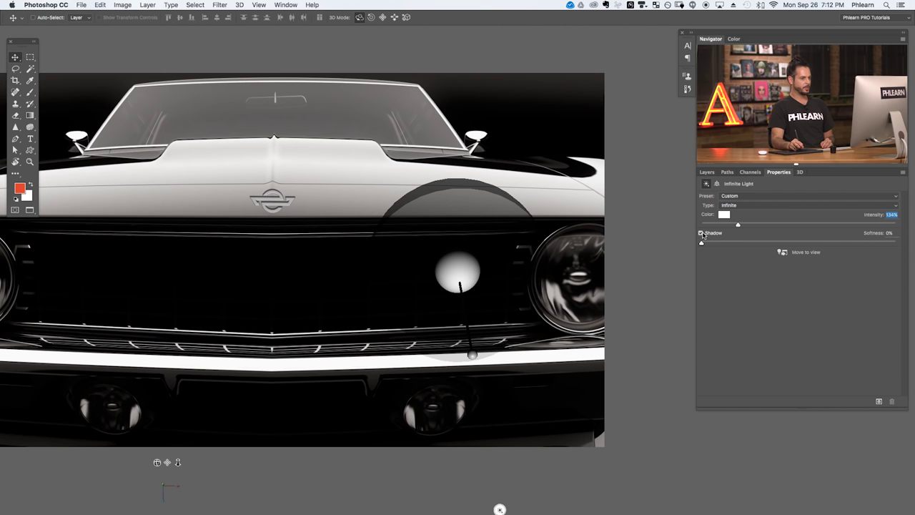
pyautogui.click(701, 234)
pyautogui.click(702, 235)
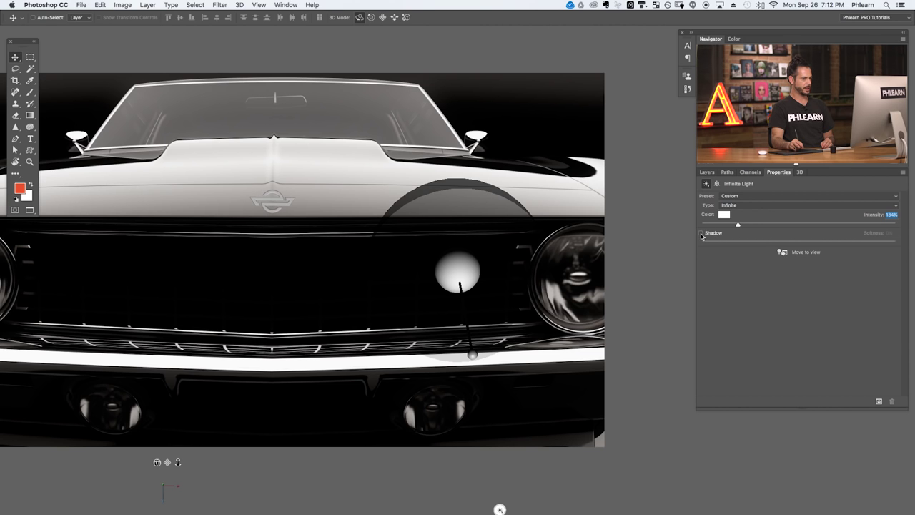
pyautogui.click(701, 234)
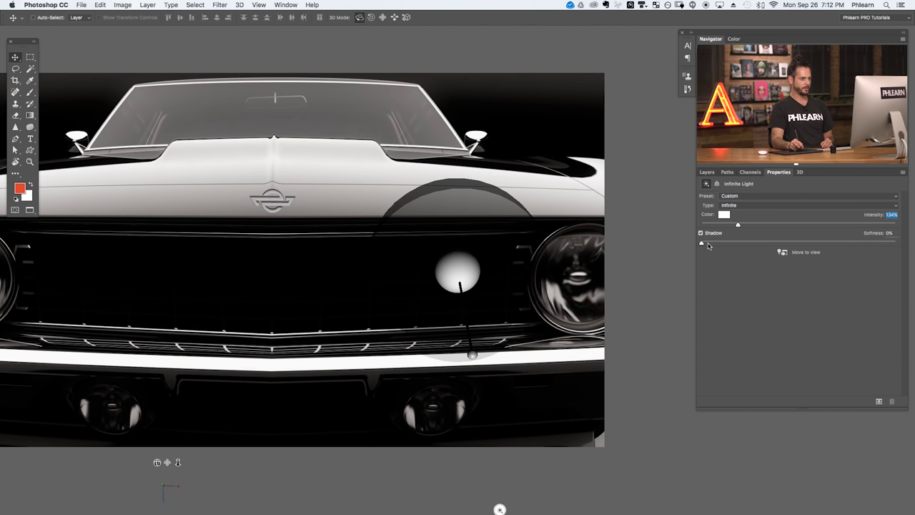
# - Set shadow softness to 22% and brighten the light to 149% intensity
pyautogui.moveTo(703, 244); pyautogui.dragTo(759, 242)
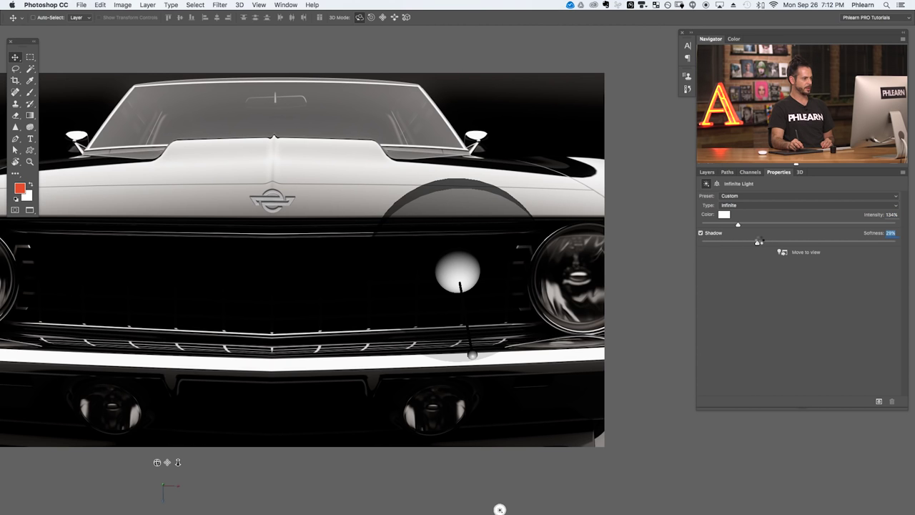
pyautogui.click(808, 243)
pyautogui.click(746, 243)
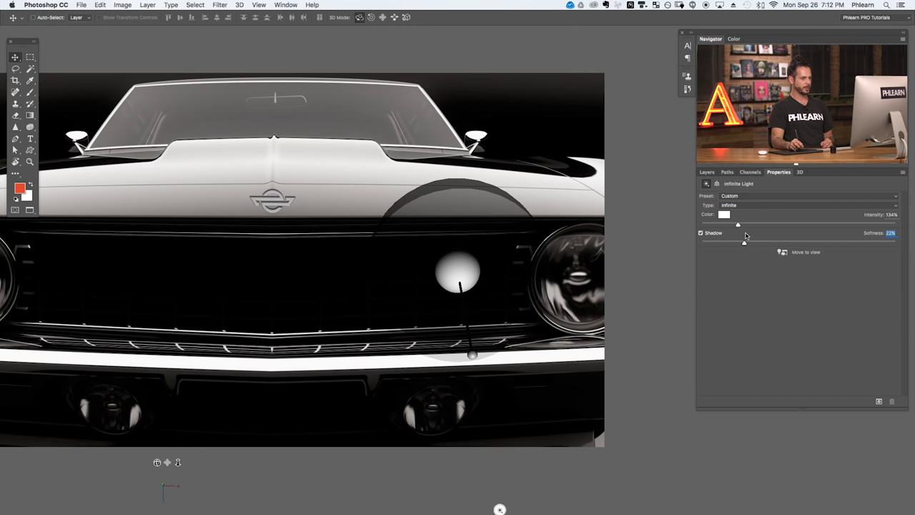
pyautogui.moveTo(740, 227); pyautogui.dragTo(742, 224)
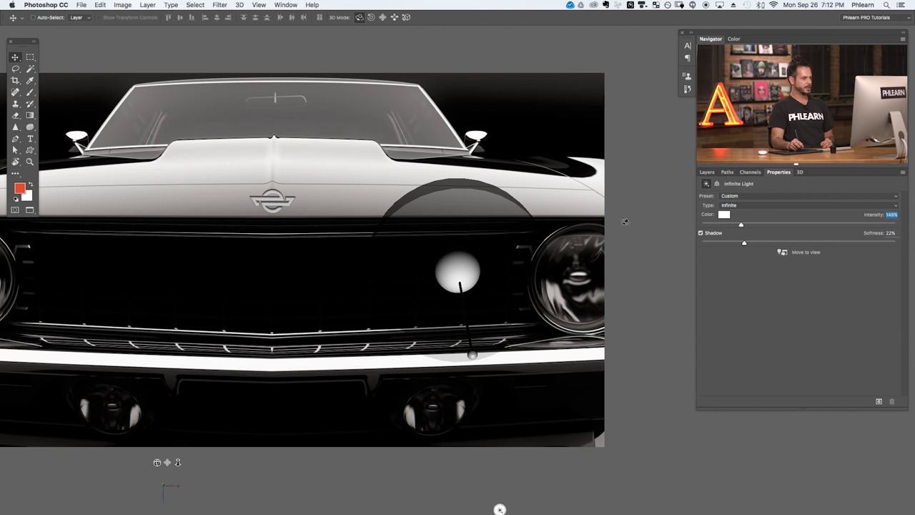
pyautogui.click(800, 172)
pyautogui.click(765, 195)
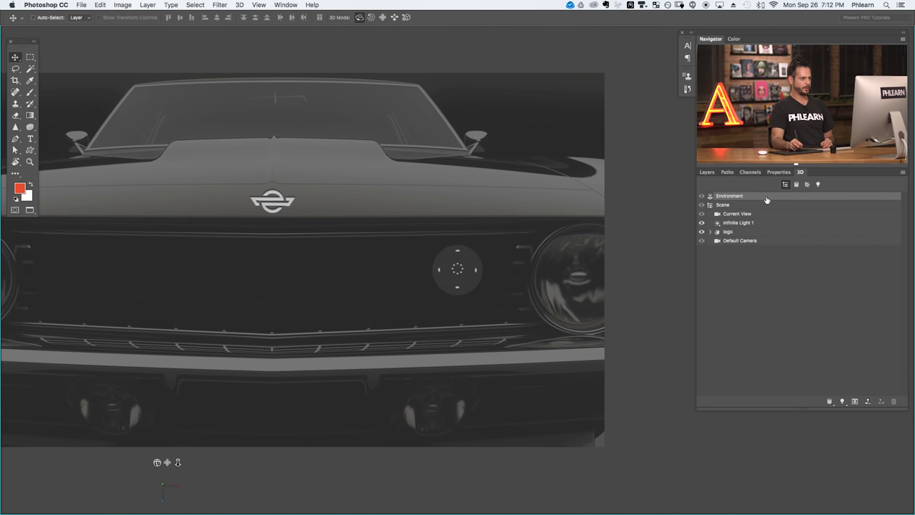
# - Lower the Environment's ground-plane shadow opacity from 79% to 42%
pyautogui.click(779, 173)
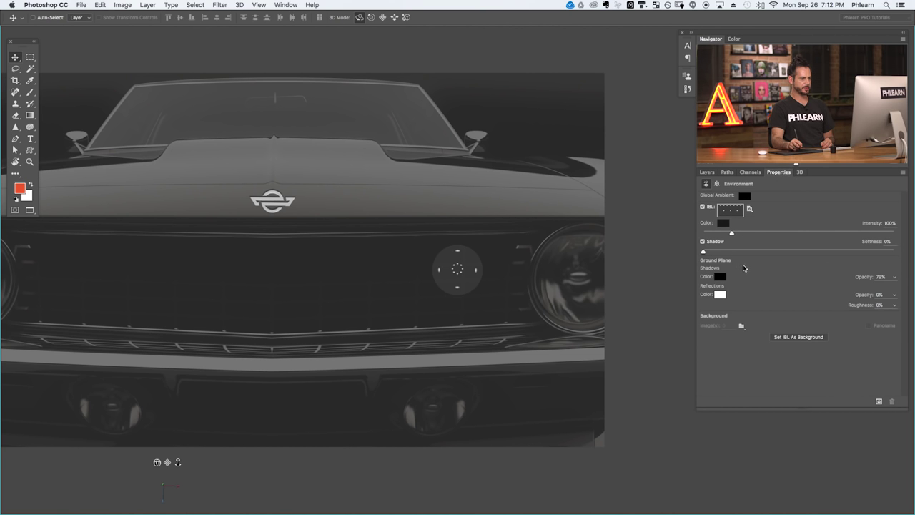
pyautogui.moveTo(863, 277); pyautogui.dragTo(850, 281)
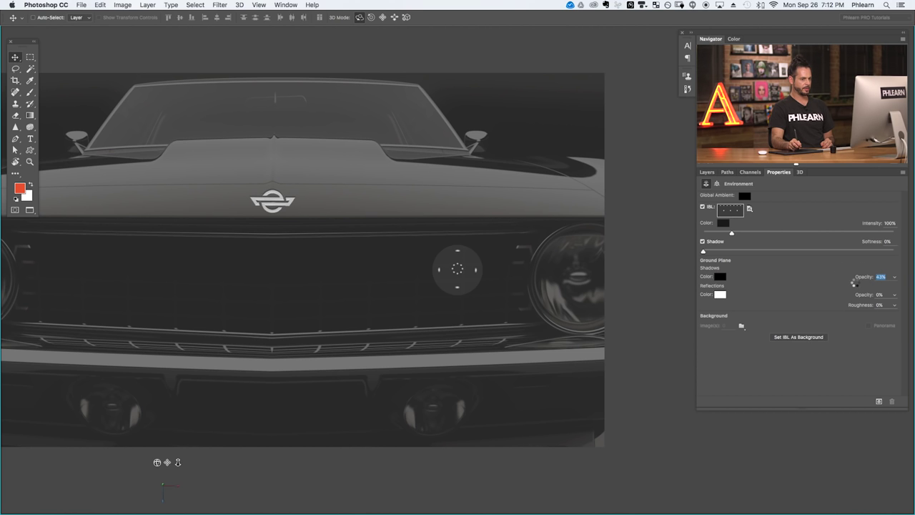
pyautogui.click(800, 173)
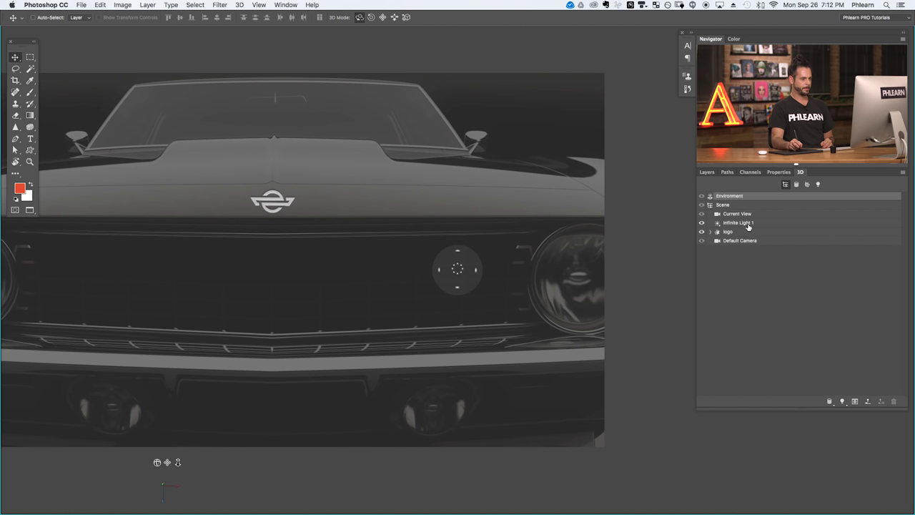
pyautogui.click(744, 232)
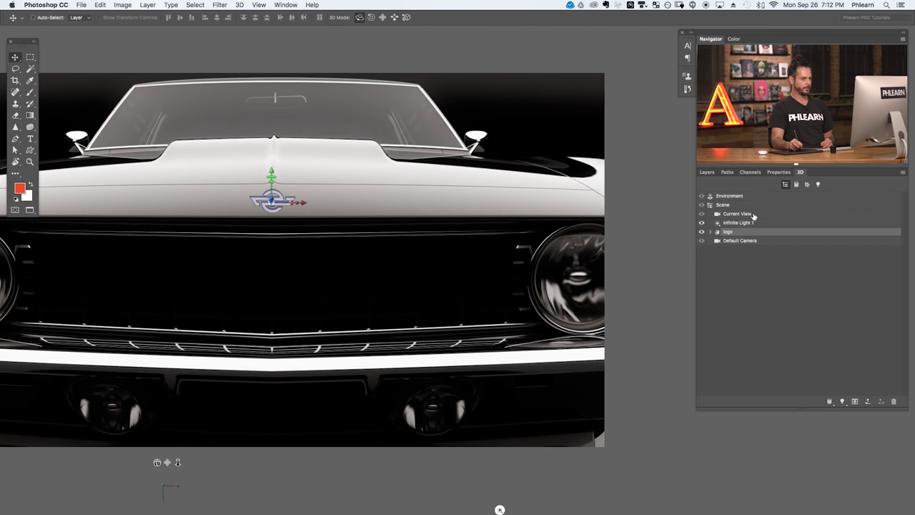
pyautogui.click(756, 222)
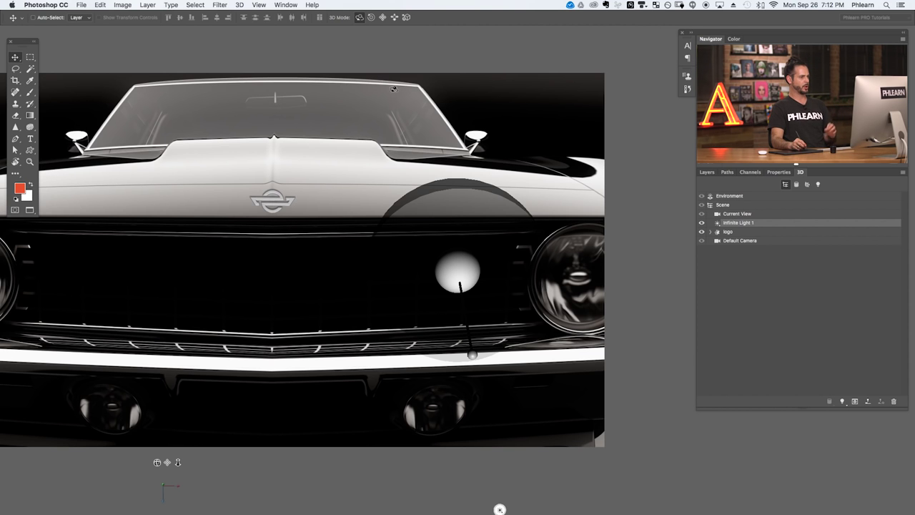
pyautogui.click(751, 213)
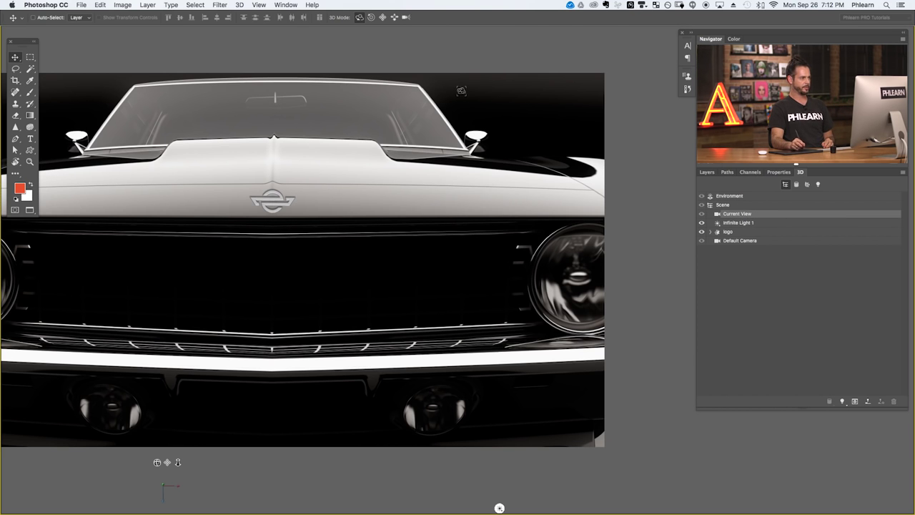
# - Slide the logo slightly down on the hood, then zoom in to inspect its edges
pyautogui.click(394, 17)
pyautogui.moveTo(389, 205); pyautogui.dragTo(345, 174)
pyautogui.click(383, 17)
pyautogui.moveTo(306, 262); pyautogui.dragTo(407, 267)
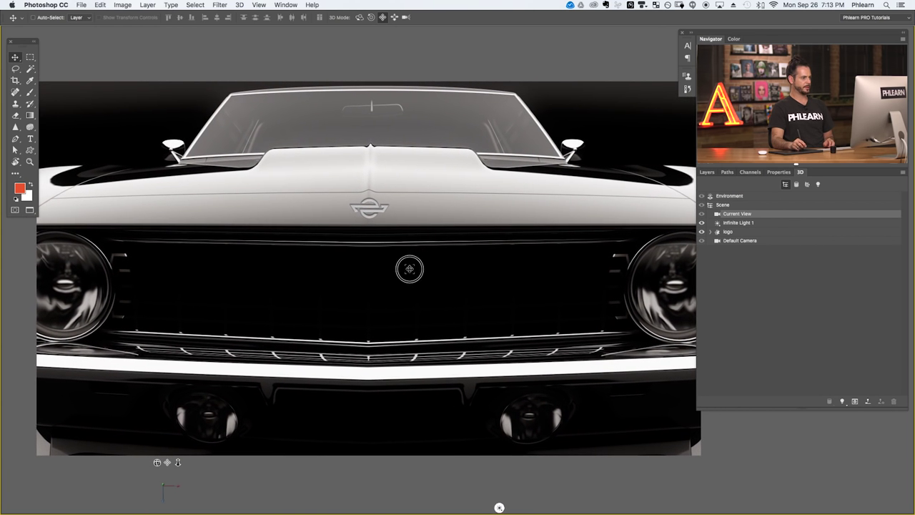
pyautogui.moveTo(371, 222); pyautogui.dragTo(450, 184)
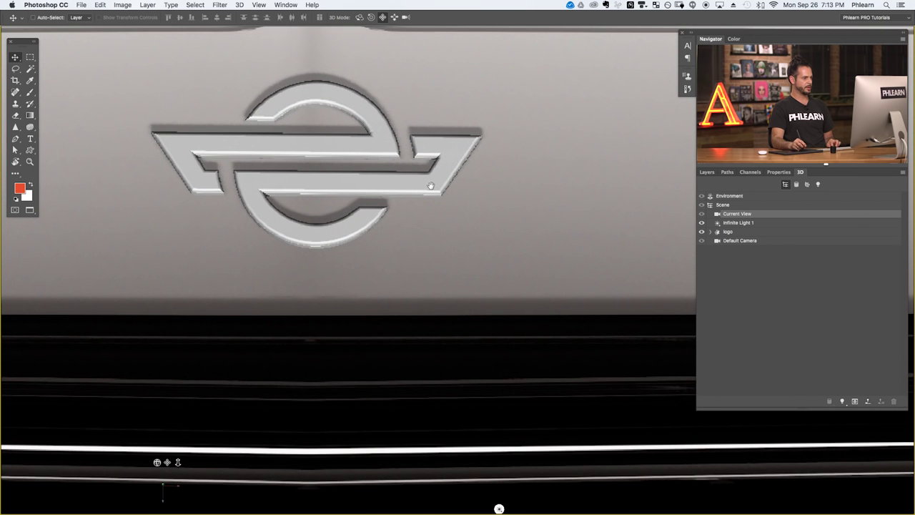
pyautogui.moveTo(381, 252); pyautogui.dragTo(419, 360)
pyautogui.moveTo(514, 307); pyautogui.dragTo(313, 210)
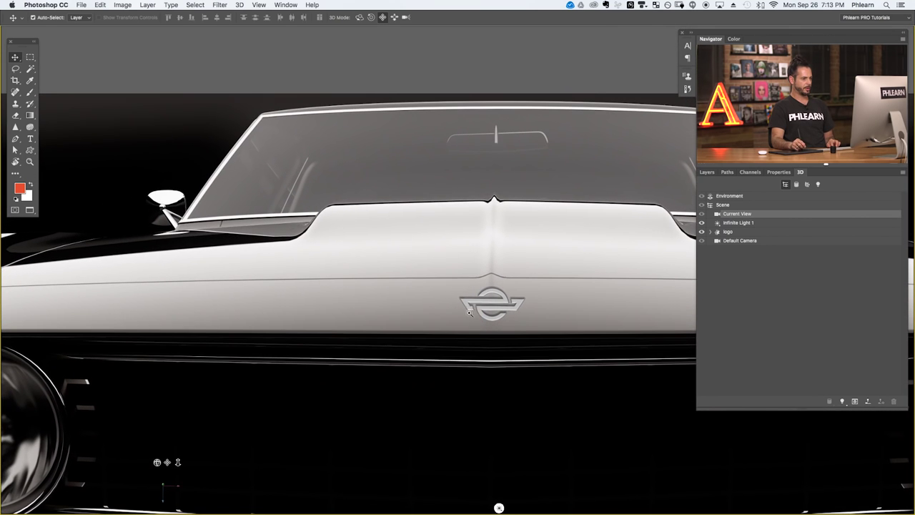
pyautogui.moveTo(521, 322); pyautogui.dragTo(582, 294)
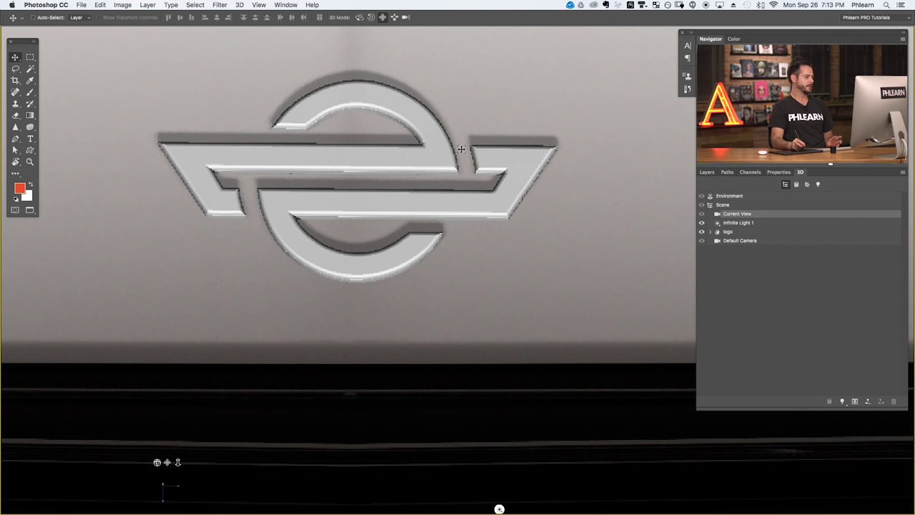
pyautogui.moveTo(482, 251); pyautogui.dragTo(408, 246)
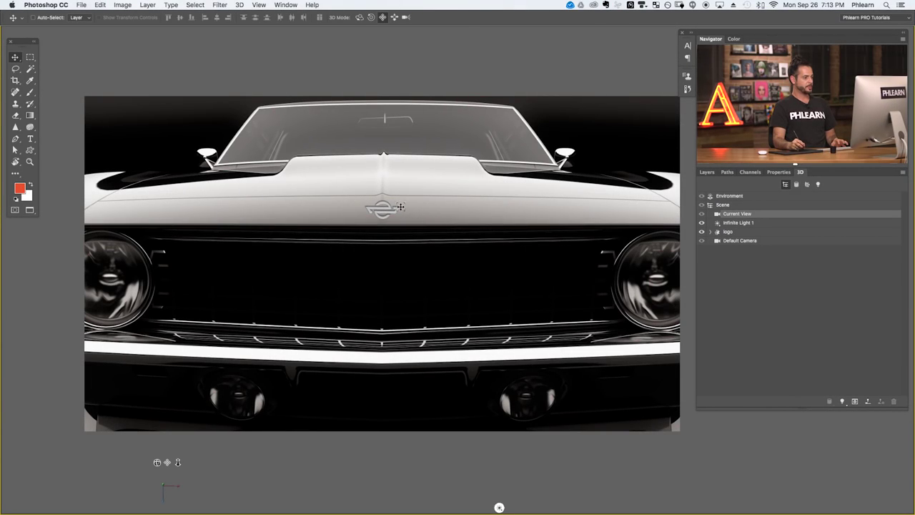
pyautogui.moveTo(401, 206); pyautogui.dragTo(469, 171)
pyautogui.moveTo(429, 127); pyautogui.dragTo(336, 178)
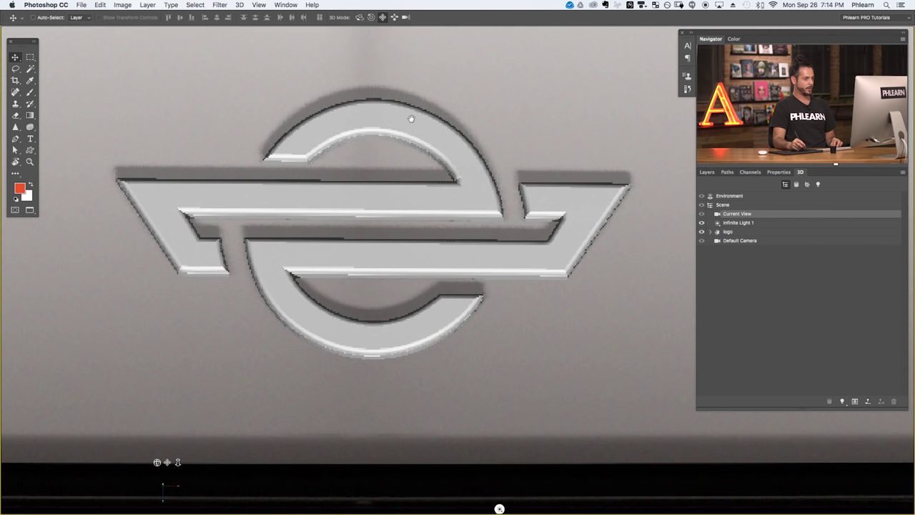
pyautogui.moveTo(593, 229); pyautogui.dragTo(433, 247)
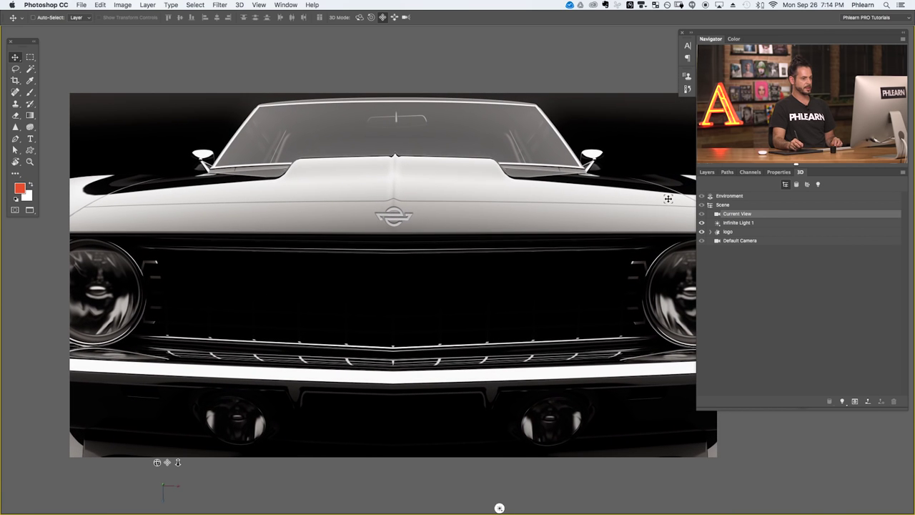
# - Render the logo layer with 3D > Render 3D Layer
pyautogui.click(239, 6)
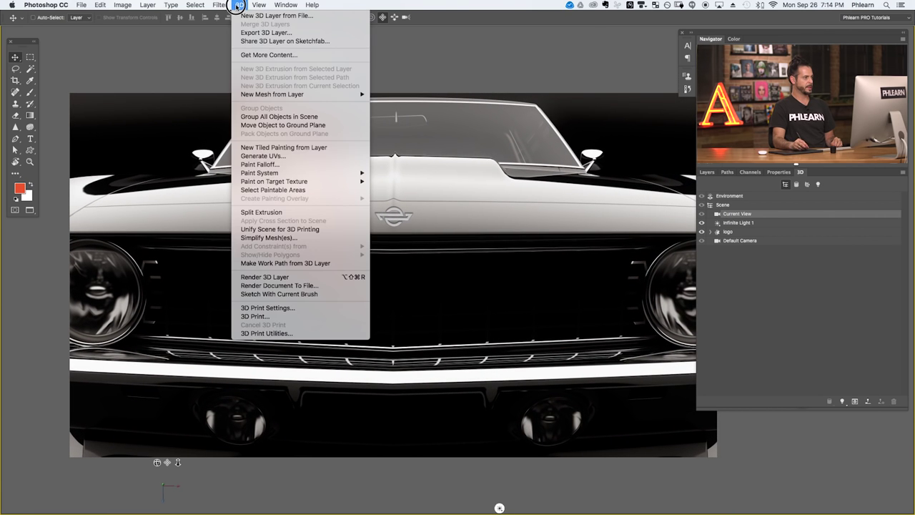
pyautogui.click(298, 276)
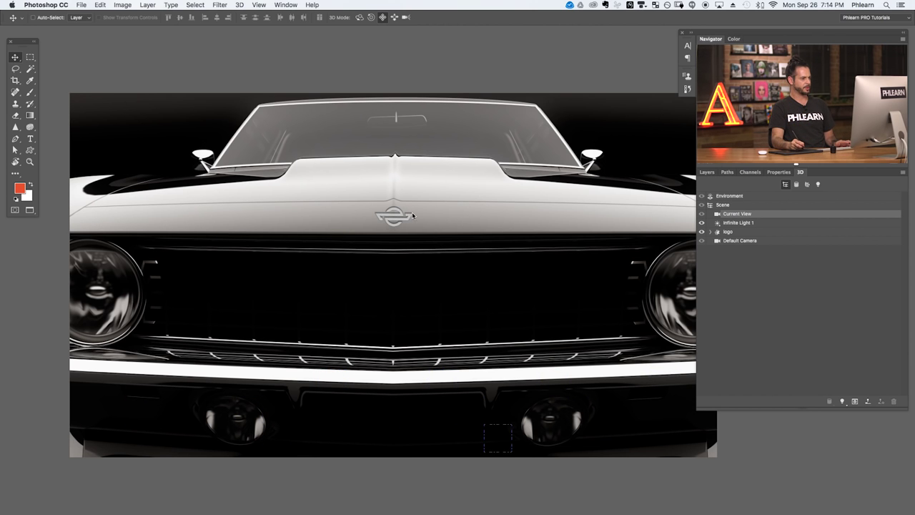
# - Reselect the logo 3D layer and run Render 3D Layer again to clear the grain
pyautogui.click(706, 172)
pyautogui.click(760, 284)
pyautogui.moveTo(399, 229); pyautogui.dragTo(486, 192)
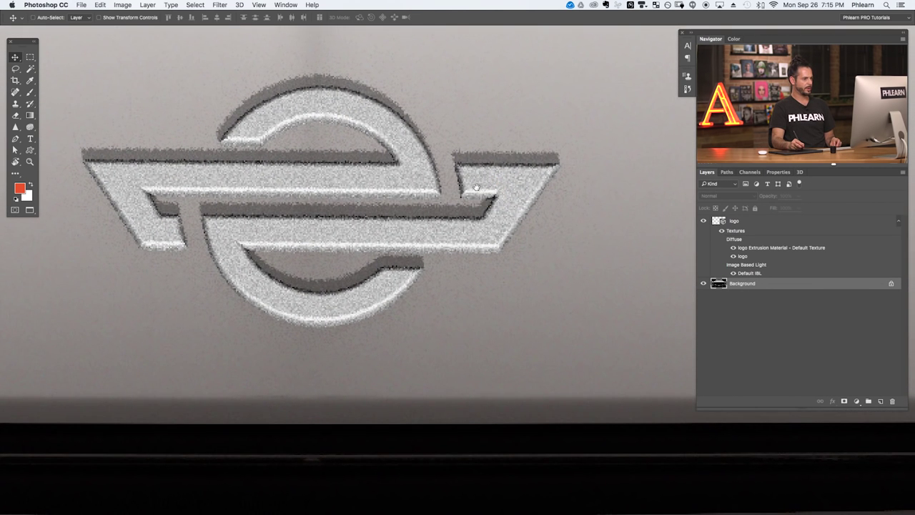
pyautogui.scroll(2, 429, 210)
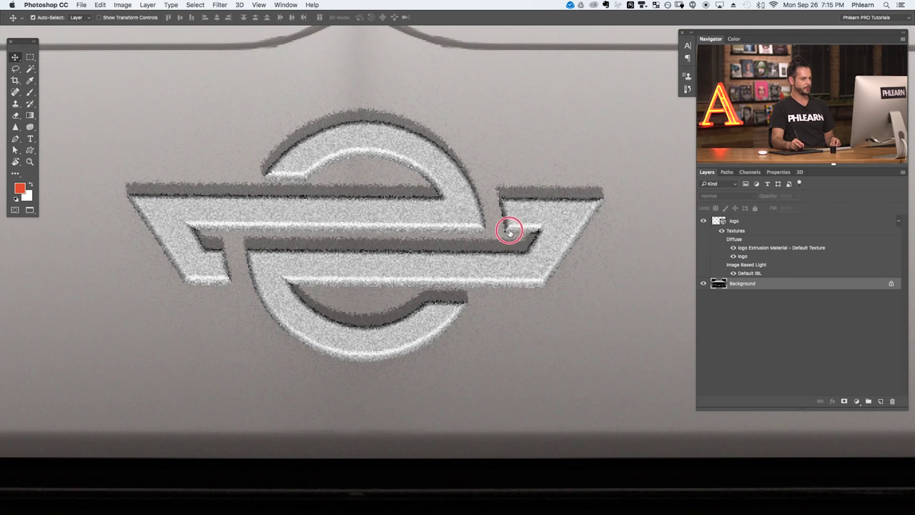
pyautogui.scroll(-2, 511, 227)
pyautogui.click(759, 226)
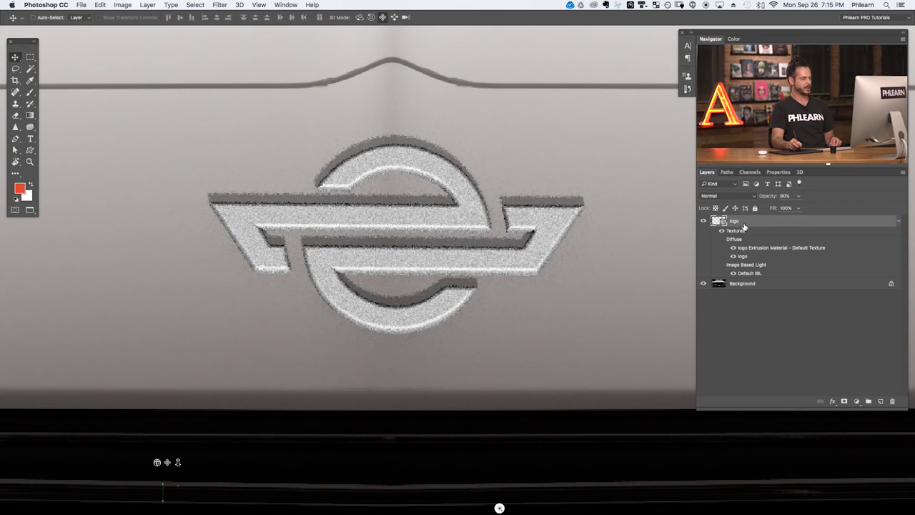
pyautogui.click(239, 5)
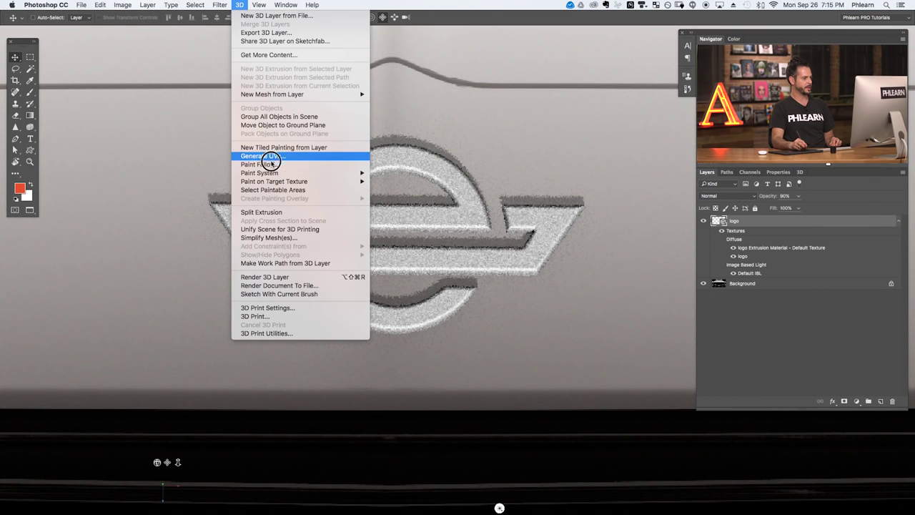
pyautogui.click(286, 277)
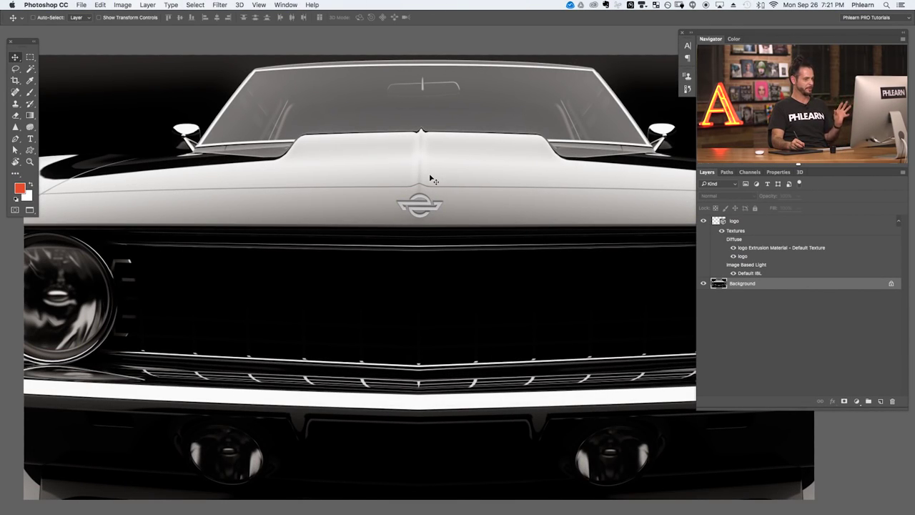
pyautogui.moveTo(426, 203); pyautogui.dragTo(453, 262)
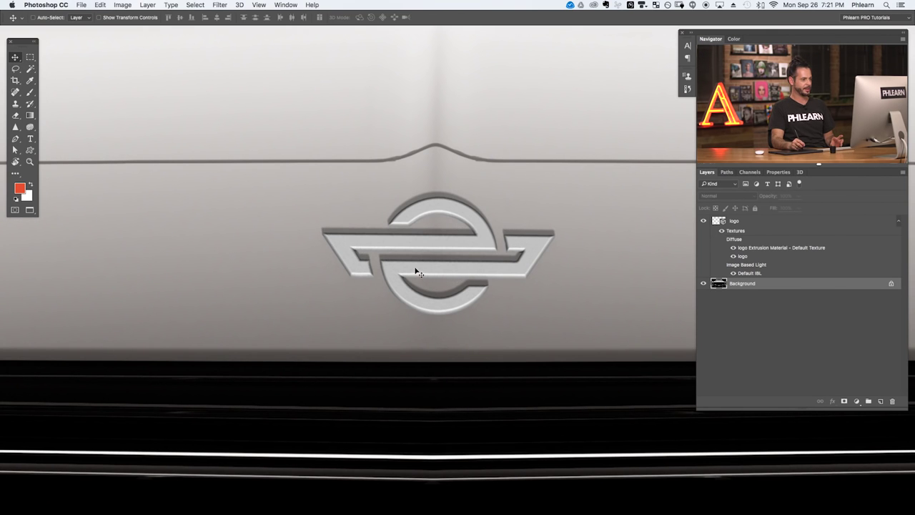
pyautogui.moveTo(501, 274); pyautogui.dragTo(469, 285)
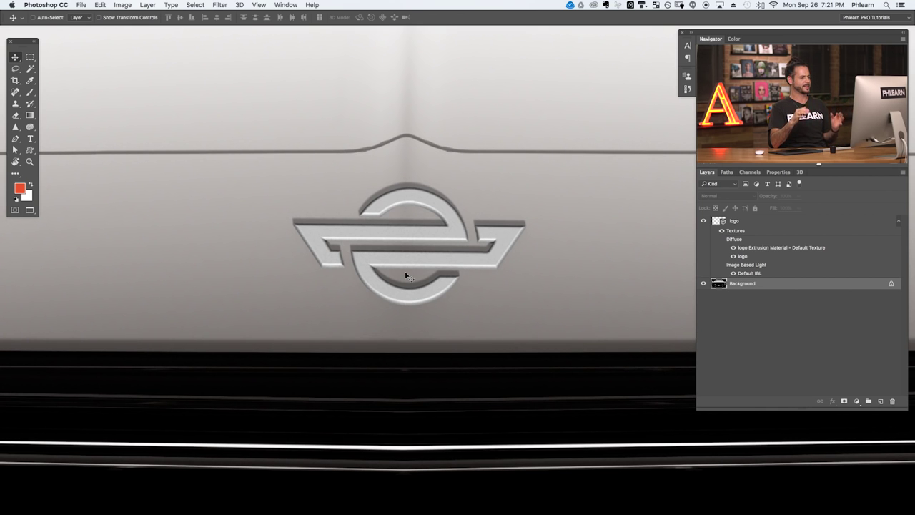
pyautogui.scroll(-5, 429, 298)
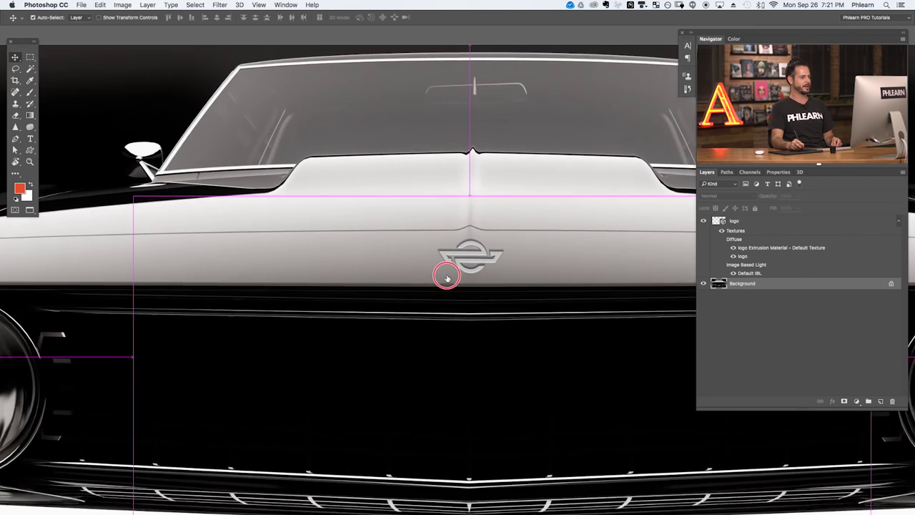
pyautogui.scroll(-3, 435, 277)
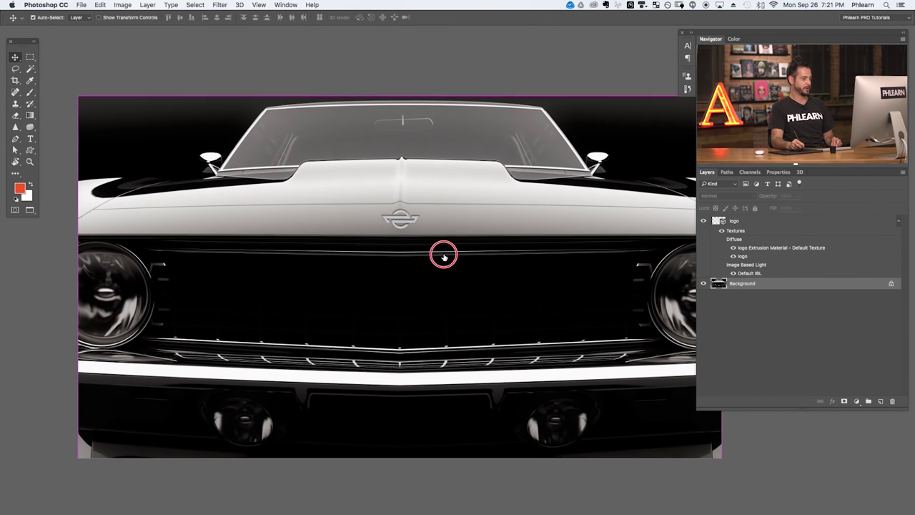
pyautogui.scroll(1, 439, 257)
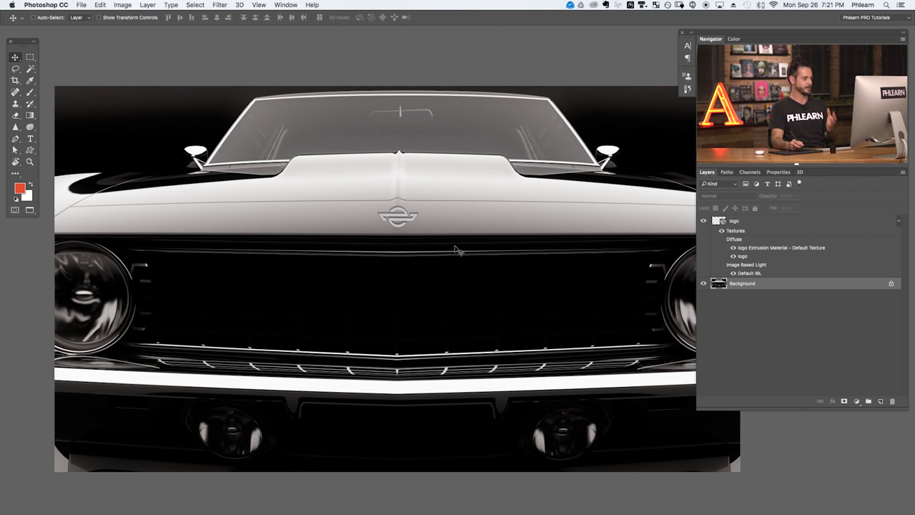